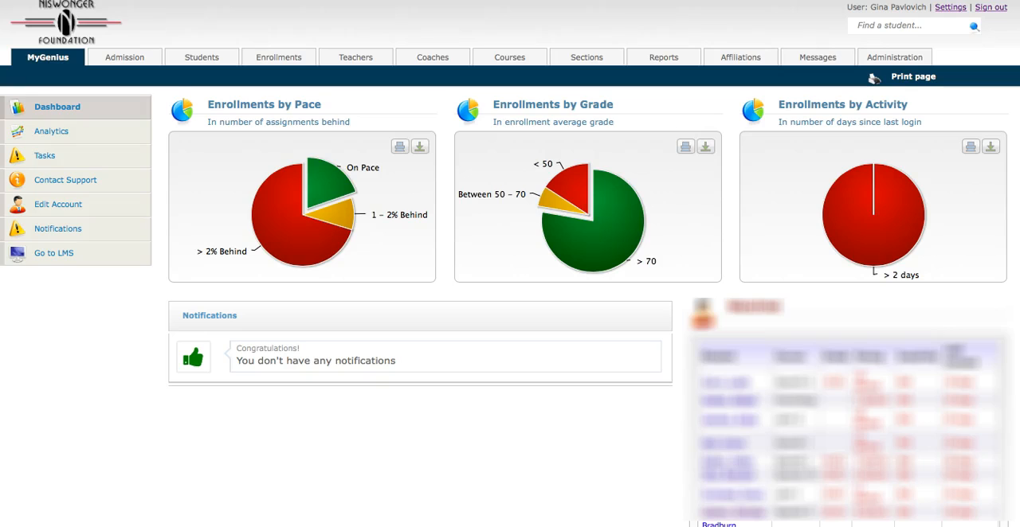
# Open a blank form for adding a new student and look over its sections
pyautogui.click(204, 63)
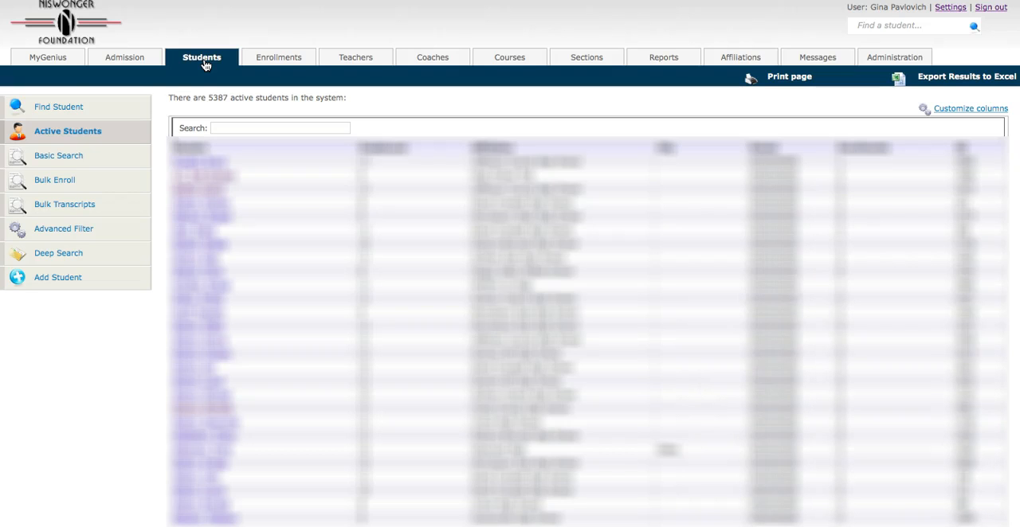
pyautogui.click(52, 280)
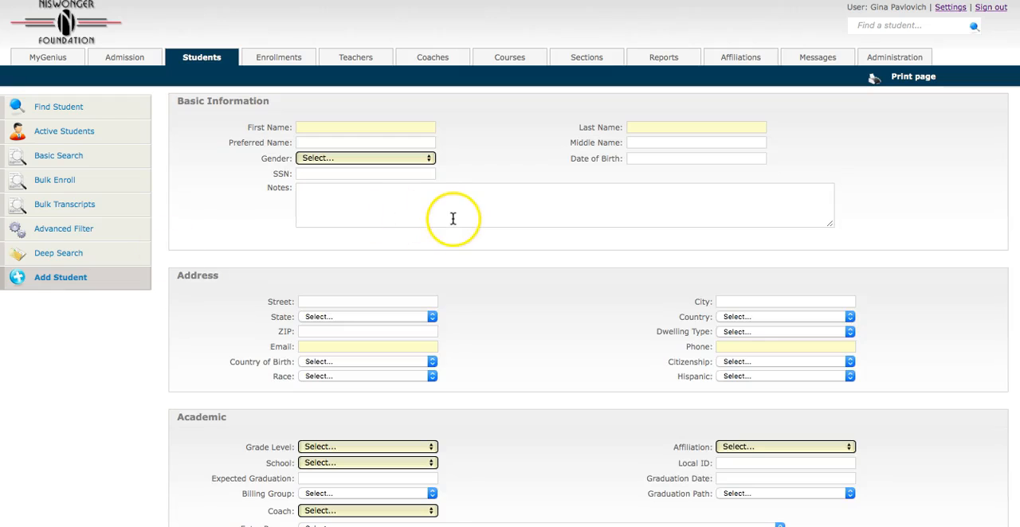
pyautogui.scroll(-4, 501, 241)
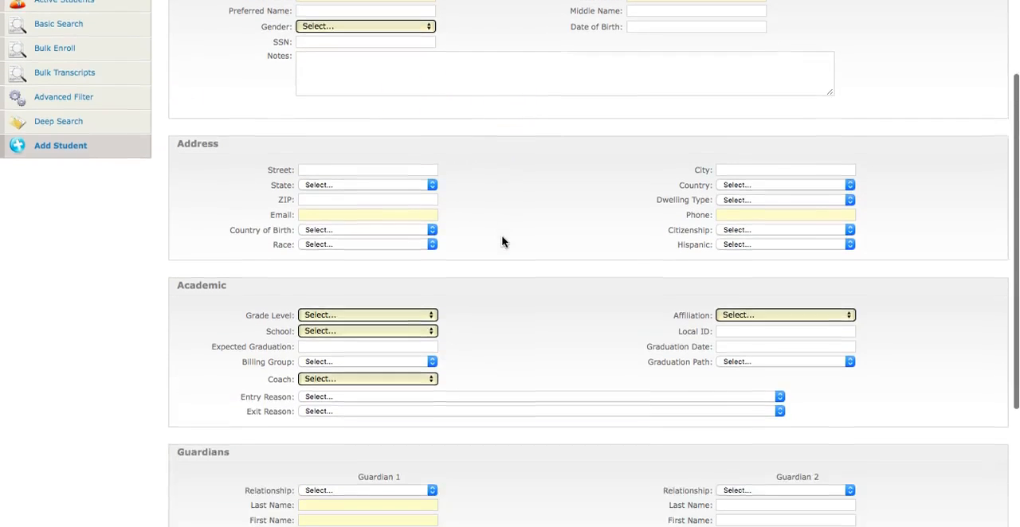
pyautogui.scroll(3, 501, 239)
pyautogui.click(311, 86)
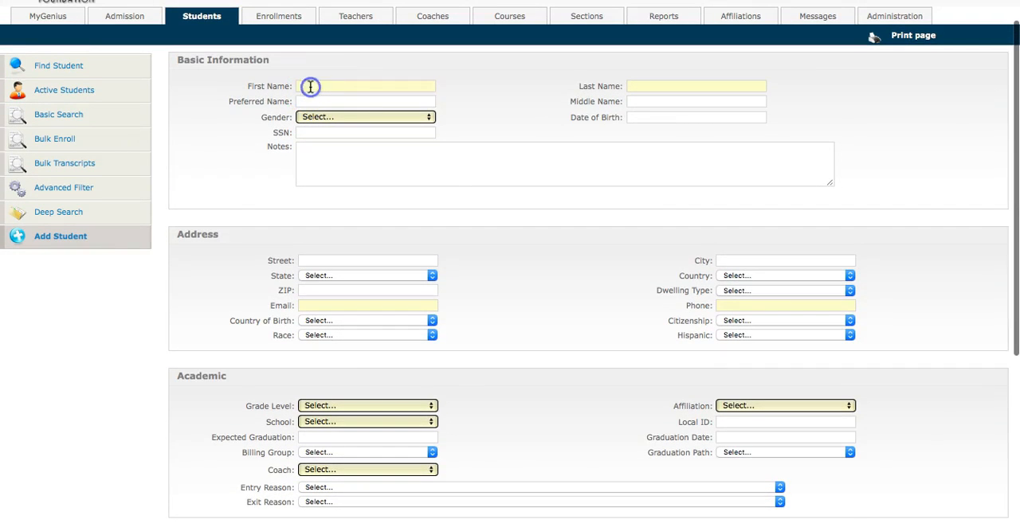
pyautogui.click(689, 87)
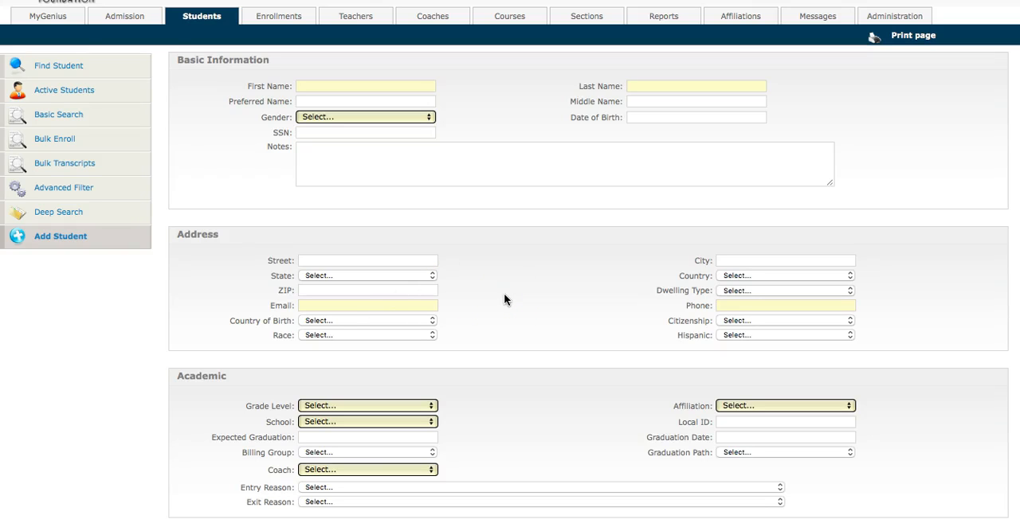
pyautogui.click(385, 308)
pyautogui.click(498, 320)
# Set the student's school to Niswonger Foundation in the Academic section
pyautogui.scroll(-5, 498, 324)
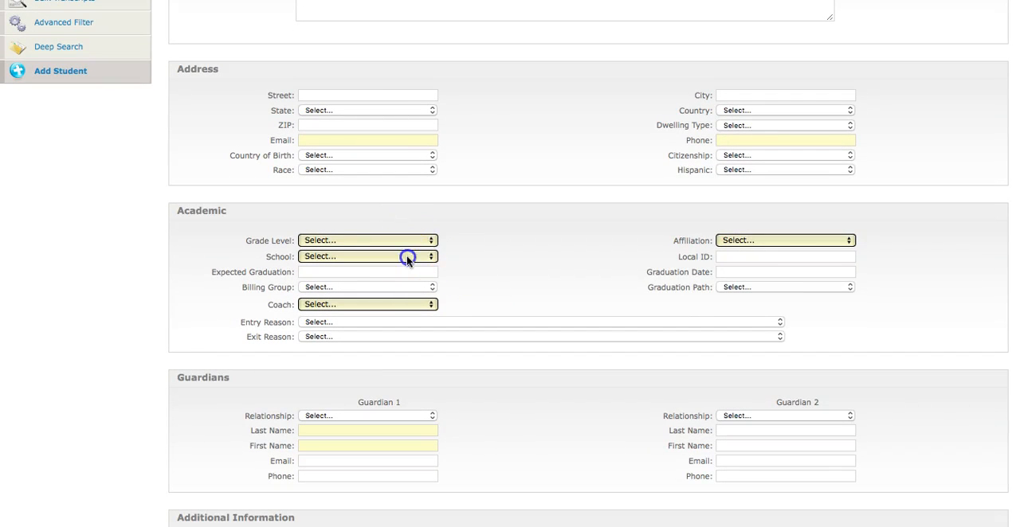
pyautogui.click(406, 256)
pyautogui.click(407, 257)
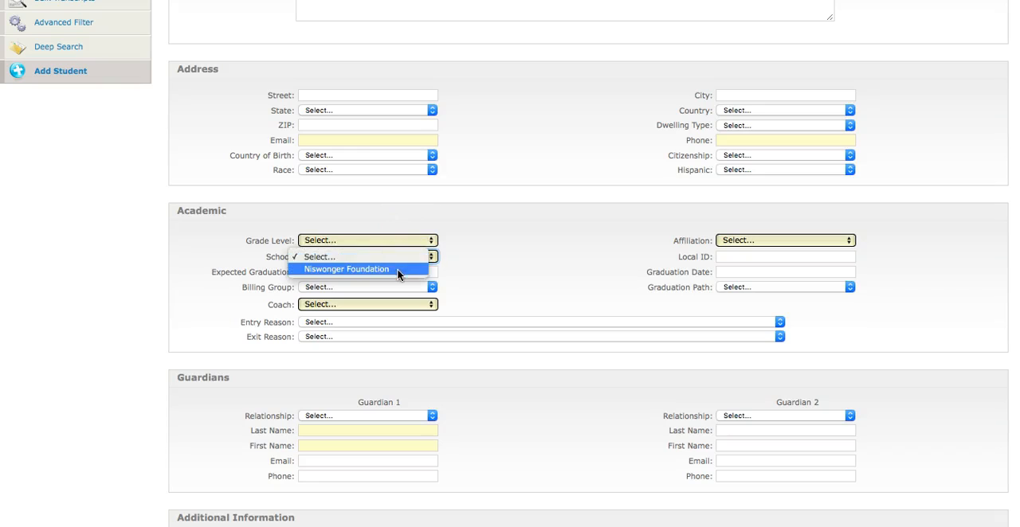
pyautogui.click(398, 271)
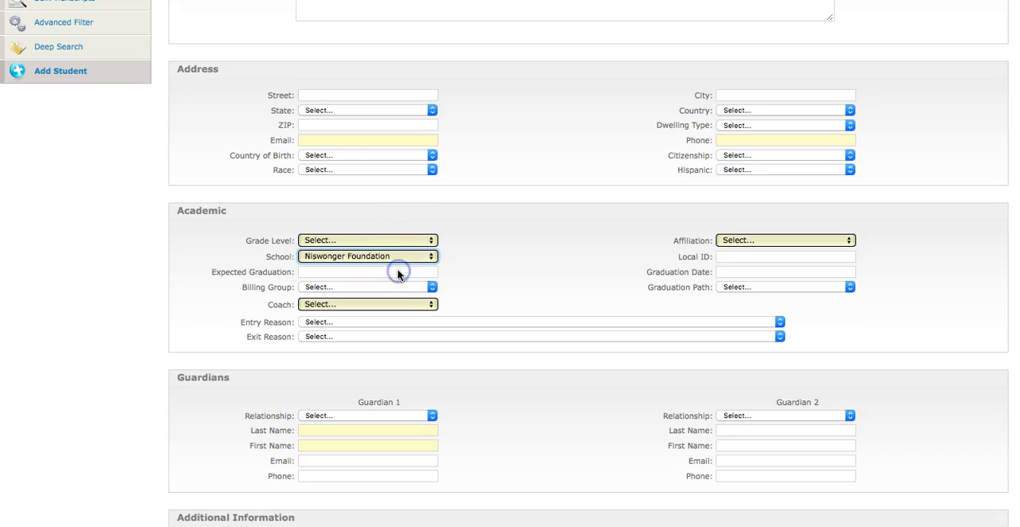
# Look through the available affiliations and the name and email fields of Guardian 1
pyautogui.click(757, 241)
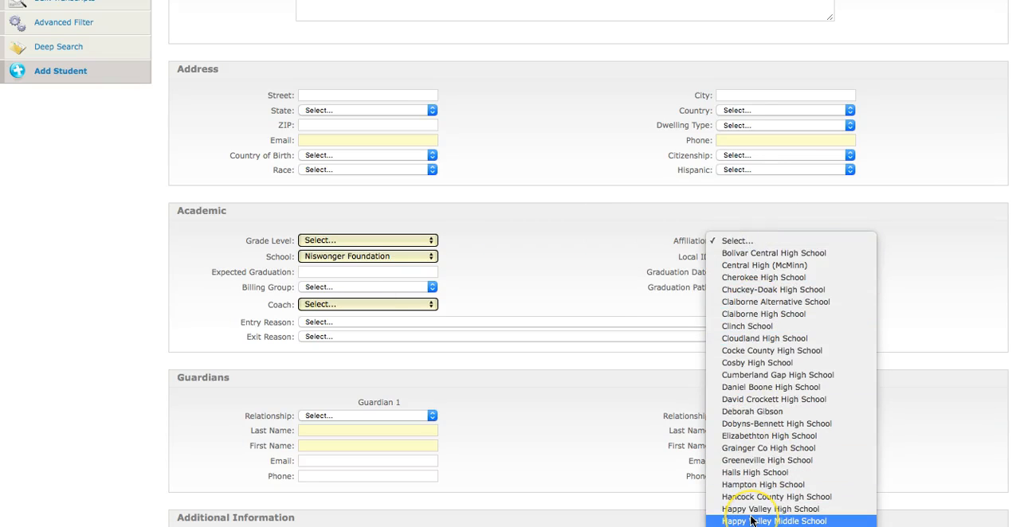
pyautogui.click(521, 271)
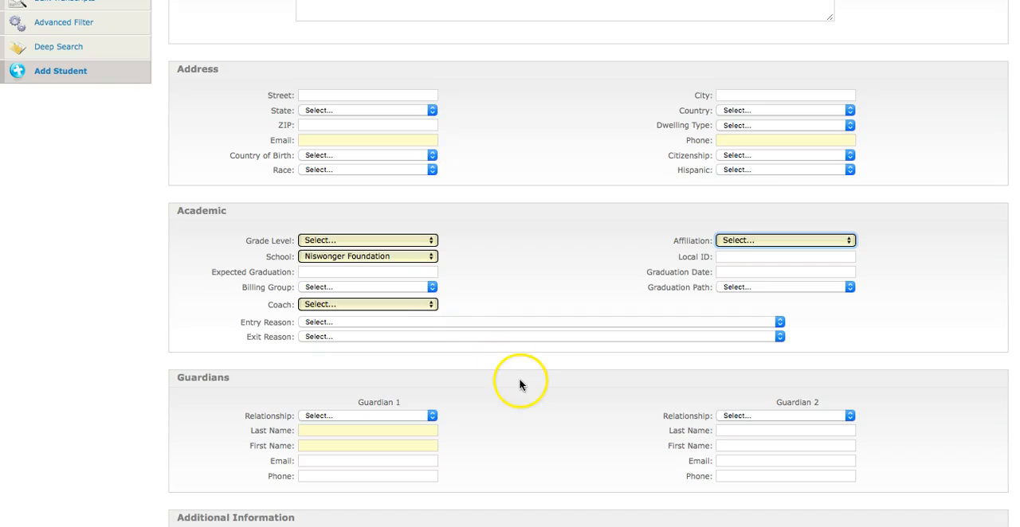
pyautogui.scroll(-3, 514, 370)
pyautogui.click(324, 301)
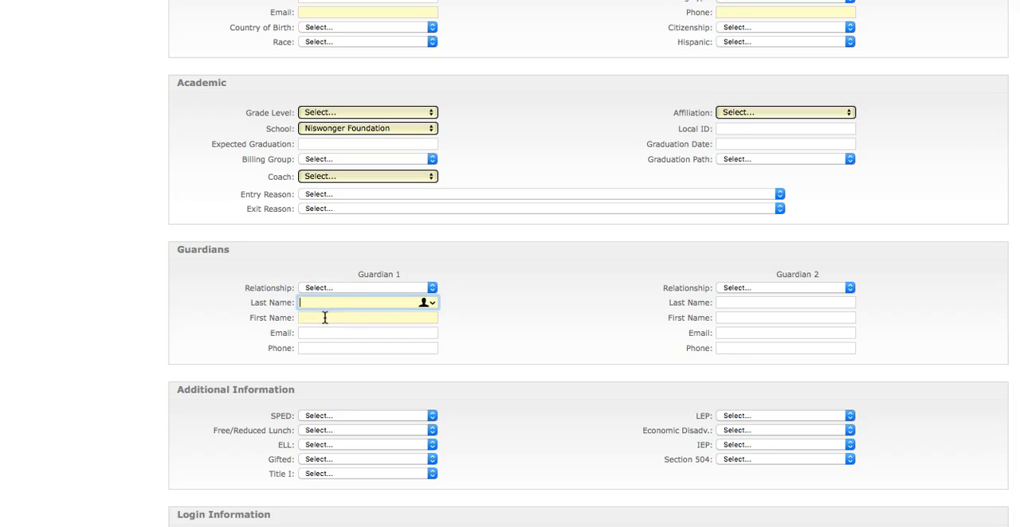
pyautogui.click(324, 334)
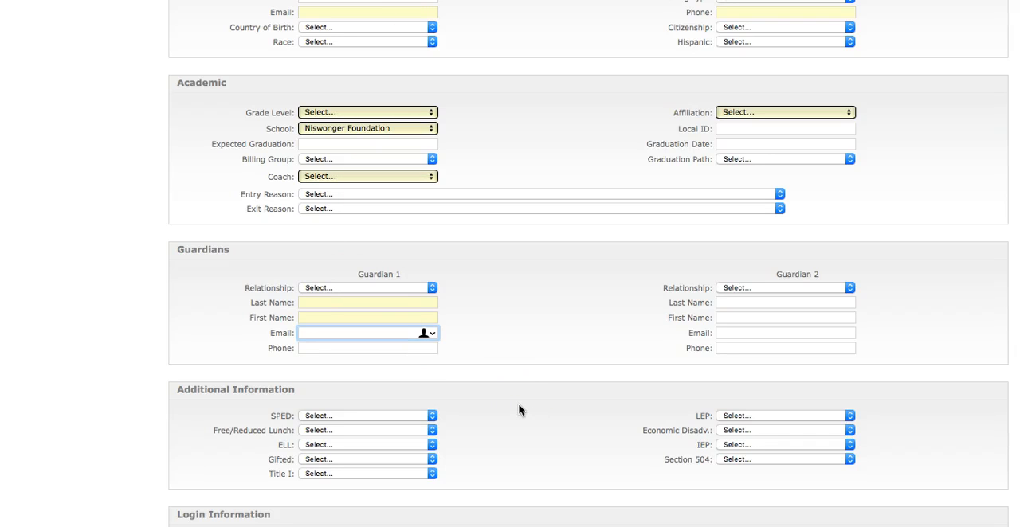
pyautogui.scroll(-2, 519, 410)
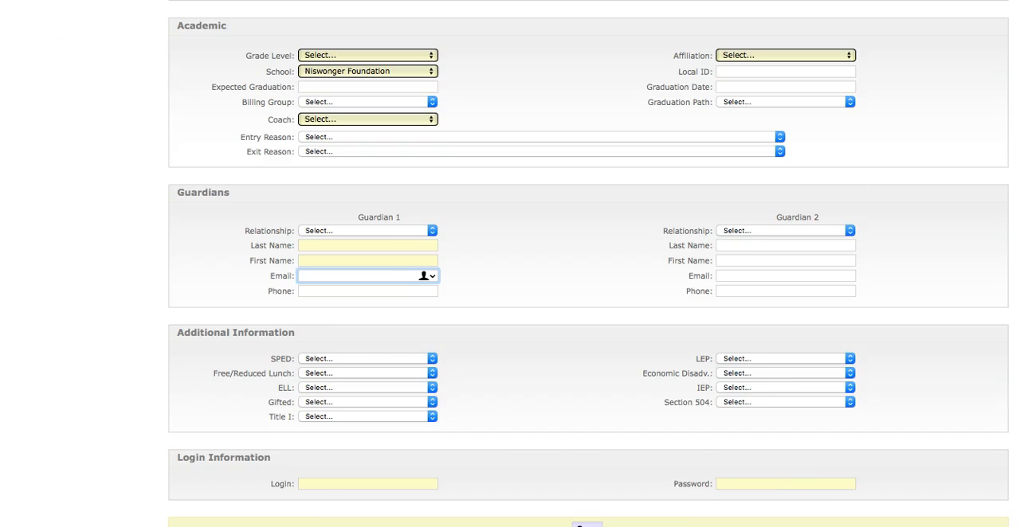
pyautogui.click(312, 484)
pyautogui.click(312, 483)
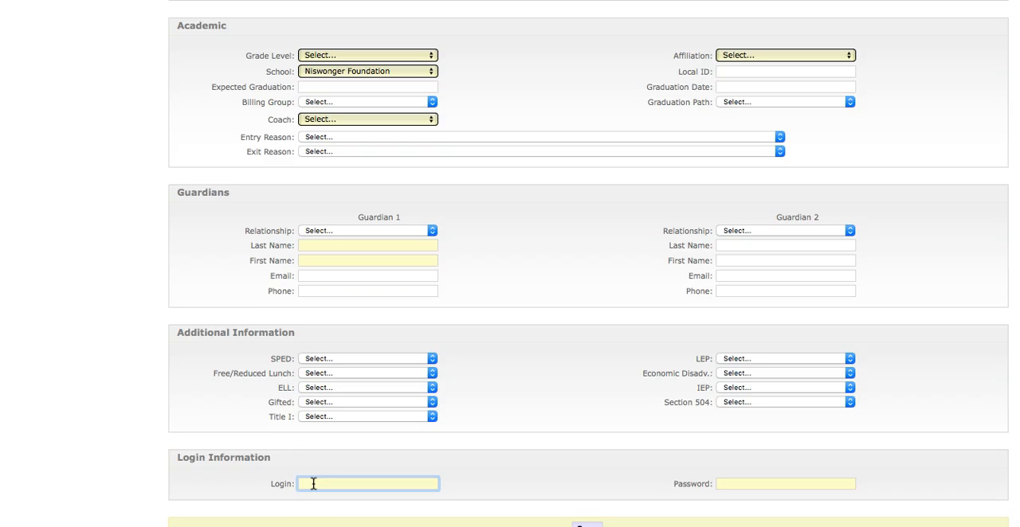
pyautogui.click(308, 483)
pyautogui.click(306, 483)
pyautogui.write('-')
pyautogui.press('BackSpace')
pyautogui.click(366, 485)
pyautogui.doubleClick(356, 484)
pyautogui.press('BackSpace')
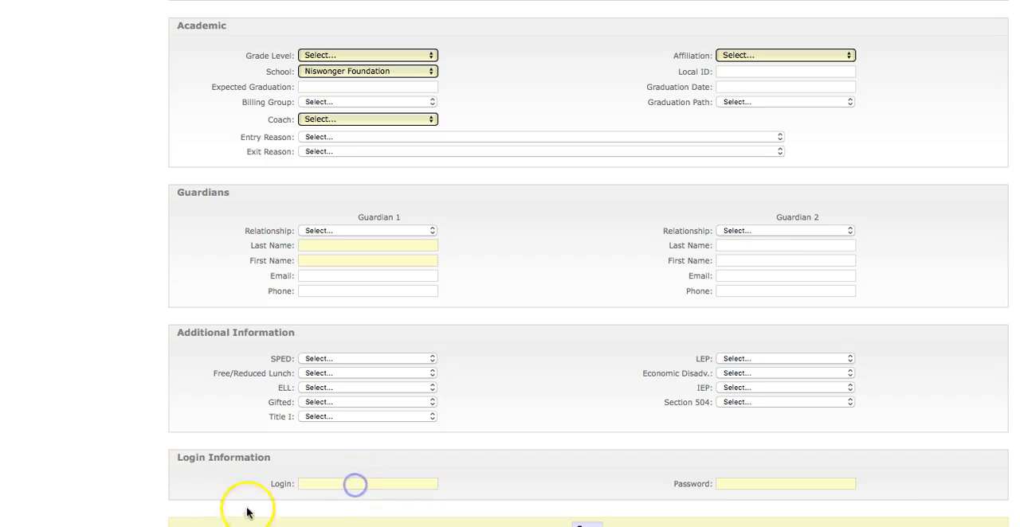
# Enter a sample login made of a first and last name, removing the autocorrected space between them
pyautogui.click(312, 487)
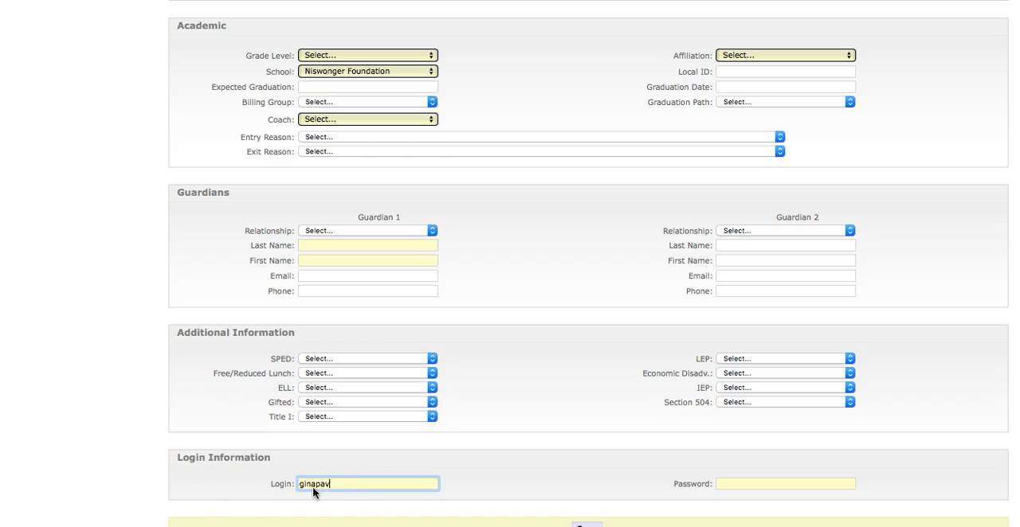
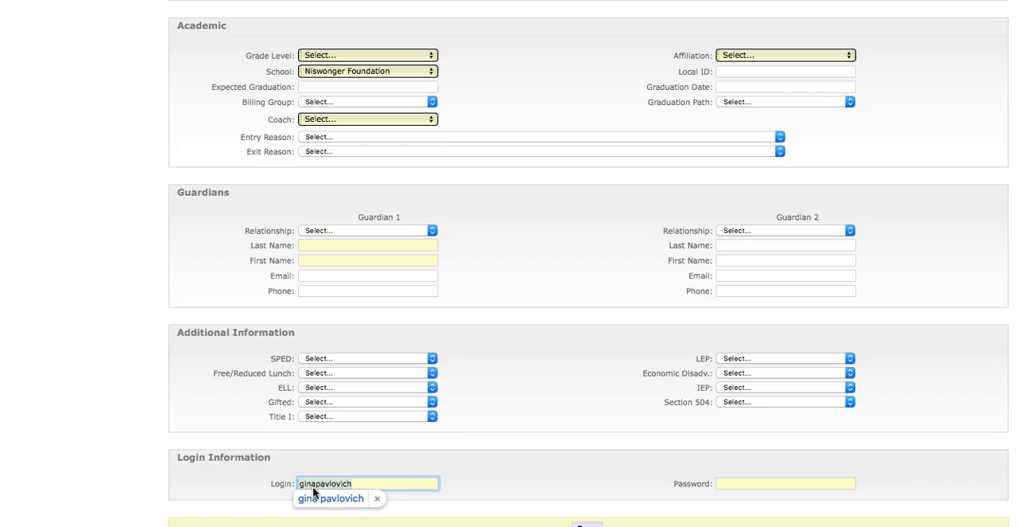
pyautogui.click(436, 478)
pyautogui.click(430, 459)
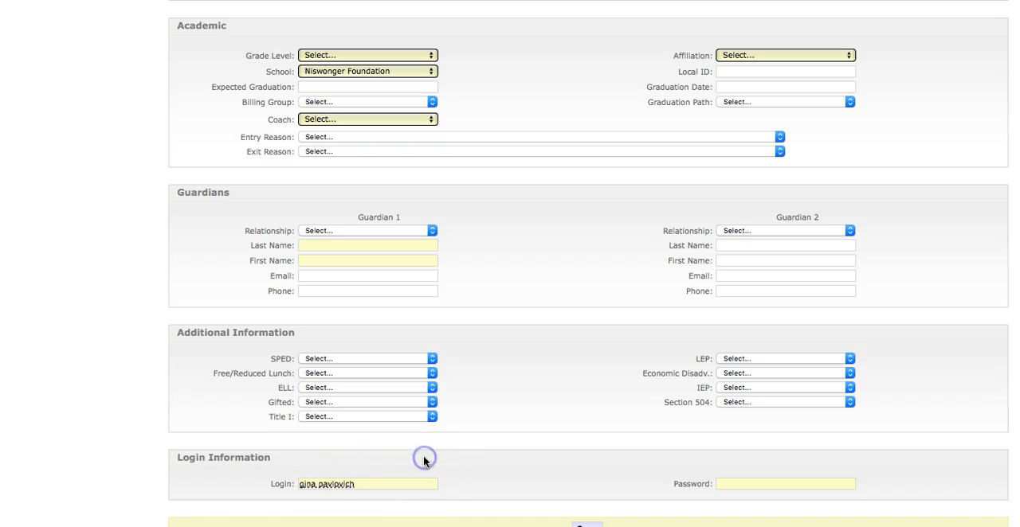
pyautogui.click(322, 484)
pyautogui.press('BackSpace')
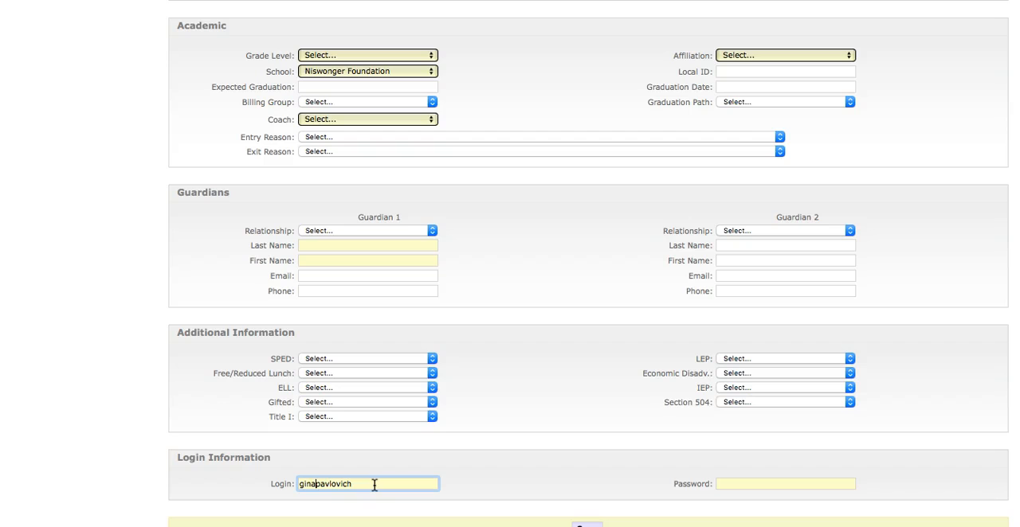
# Replace the login with the student's first and last name in lowercase without a space, rejecting the autocorrect suggestion
pyautogui.moveTo(365, 485); pyautogui.dragTo(281, 485)
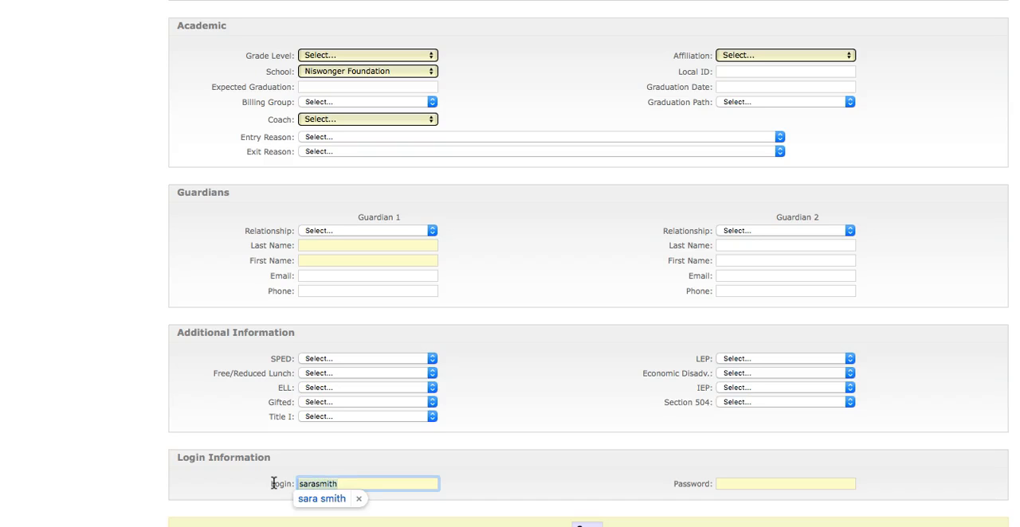
pyautogui.click(358, 499)
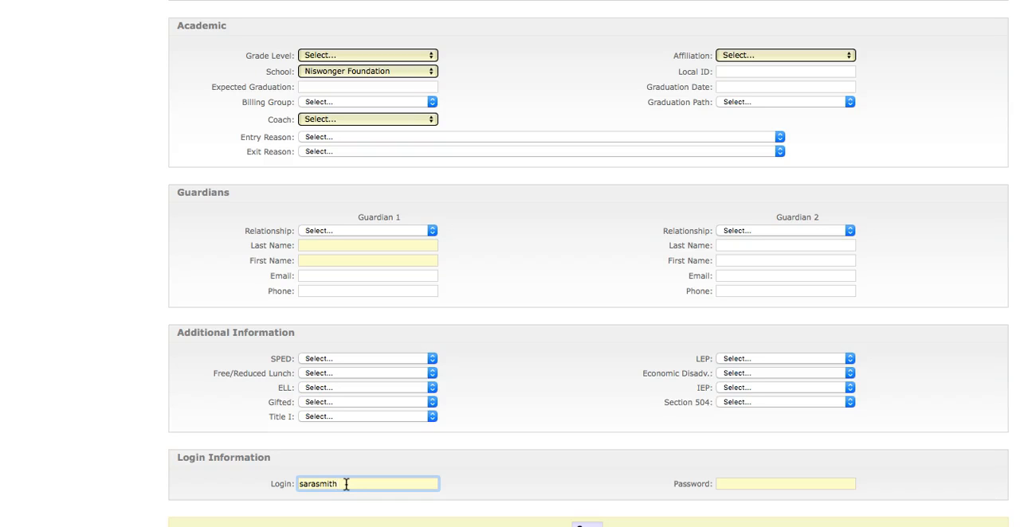
pyautogui.click(362, 484)
# Try out several example passwords in the Password field and clear it again
pyautogui.click(746, 481)
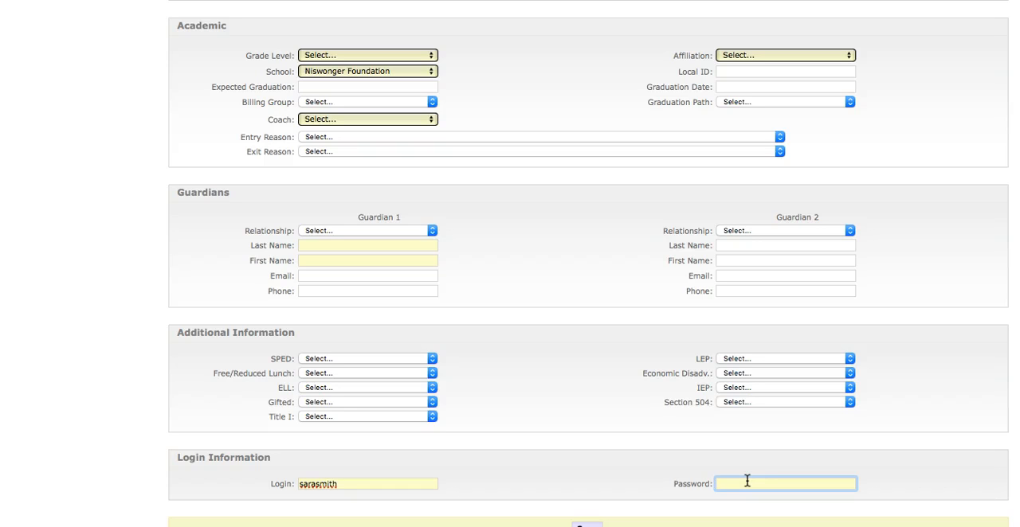
pyautogui.write('P@55word')
pyautogui.click(780, 486)
pyautogui.click(731, 483)
pyautogui.click(771, 486)
pyautogui.press('BackSpace')
pyautogui.press('BackSpace')
pyautogui.press('BackSpace')
pyautogui.press('BackSpace')
pyautogui.press('BackSpace')
pyautogui.press('BackSpace')
pyautogui.press('BackSpace')
pyautogui.press('BackSpace')
pyautogui.write('sara')
pyautogui.moveTo(747, 484); pyautogui.dragTo(690, 481)
pyautogui.write('Smith1234')
pyautogui.moveTo(761, 484); pyautogui.dragTo(695, 482)
pyautogui.press('BackSpace')
# Enter the account password for the new student in the Password field
pyautogui.click(719, 457)
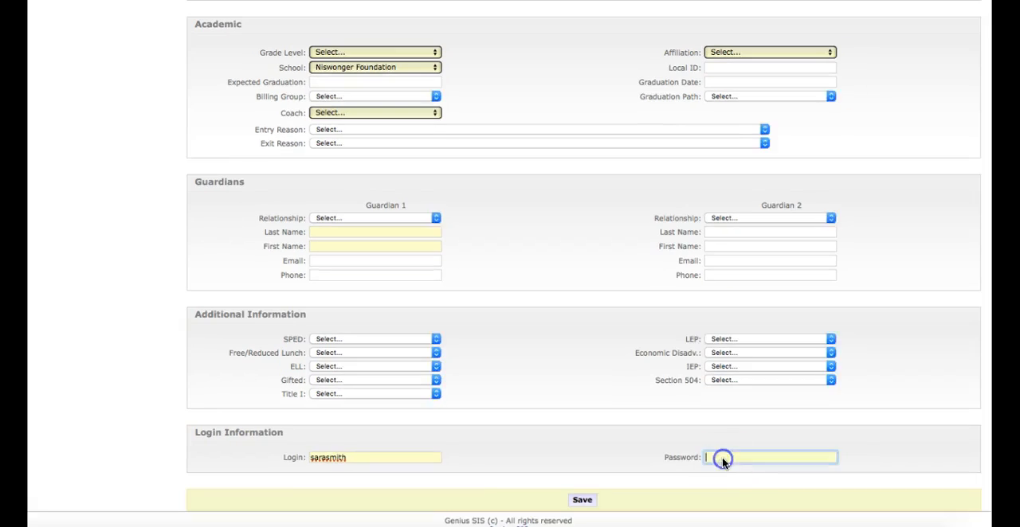
pyautogui.write('P@55word')
pyautogui.click(326, 457)
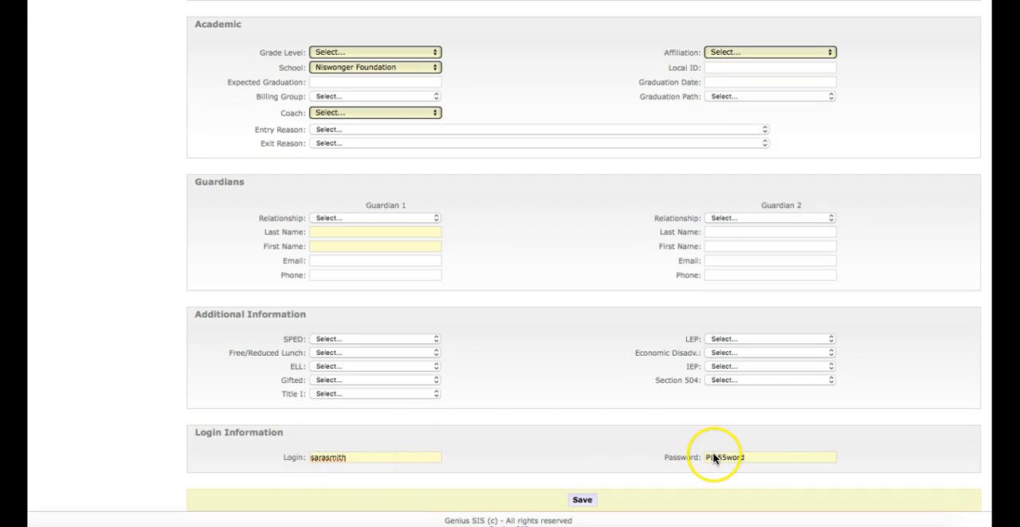
pyautogui.click(724, 458)
# Try to save the new student form and check it for incomplete required fields
pyautogui.click(580, 502)
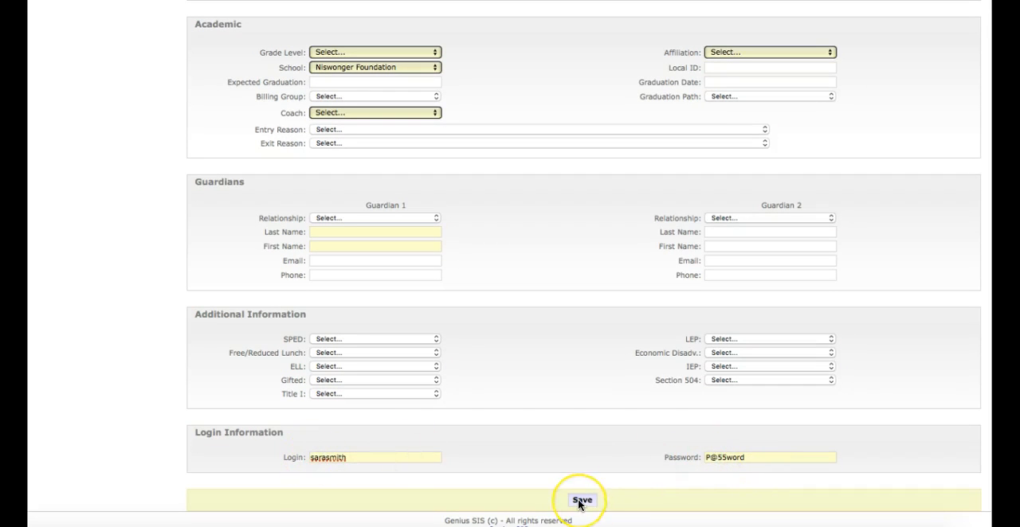
pyautogui.click(581, 501)
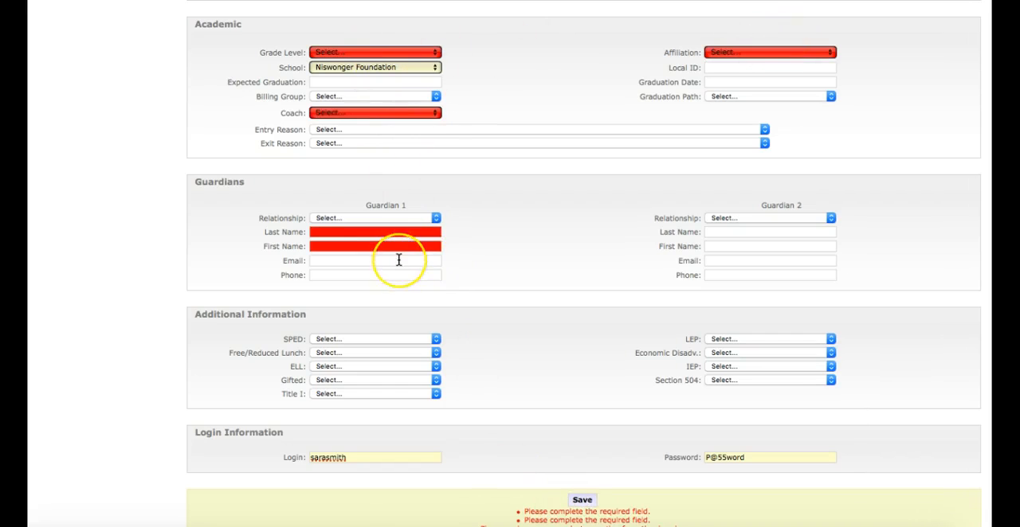
pyautogui.scroll(5, 398, 259)
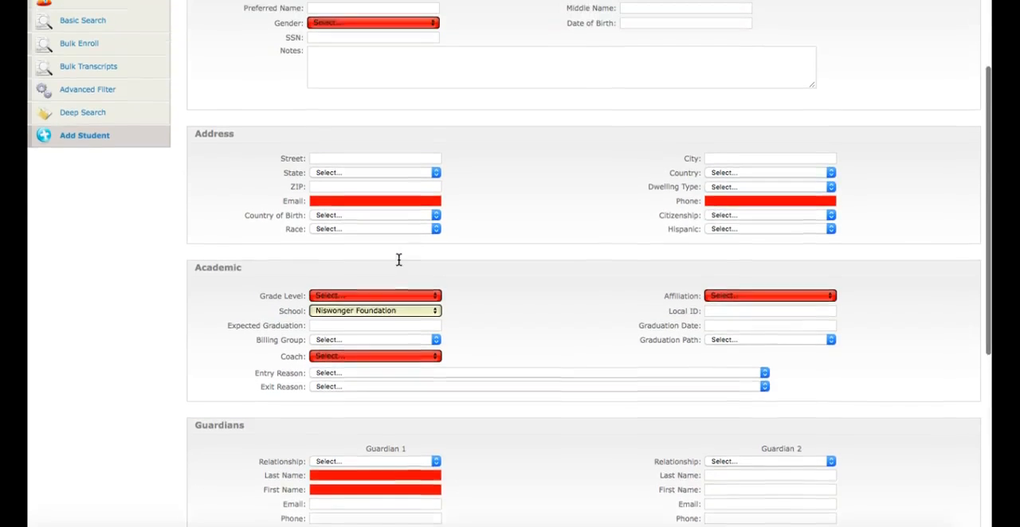
pyautogui.scroll(2, 398, 260)
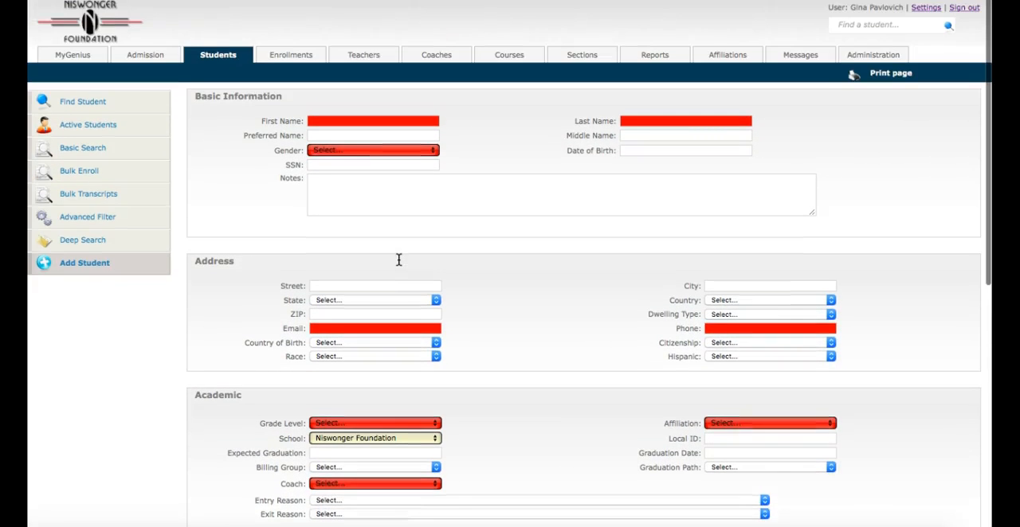
pyautogui.scroll(-2, 399, 260)
pyautogui.scroll(-5, 398, 260)
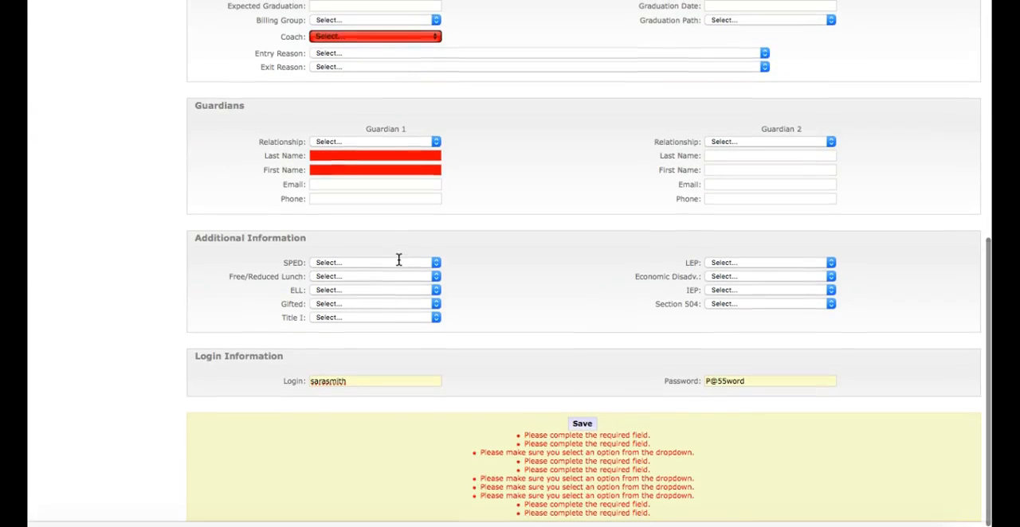
# Try to save the student record again with the required fields filled in
pyautogui.scroll(-1, 398, 259)
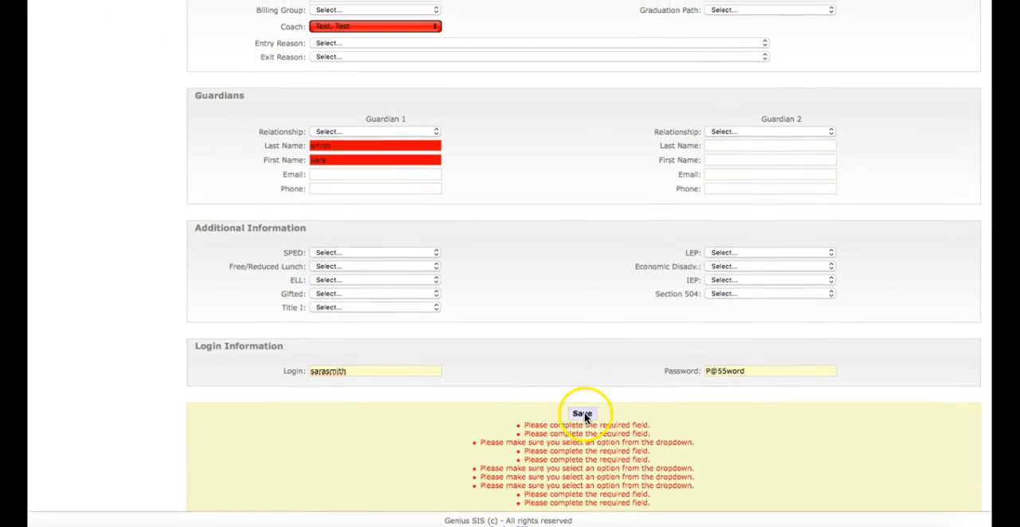
pyautogui.click(582, 414)
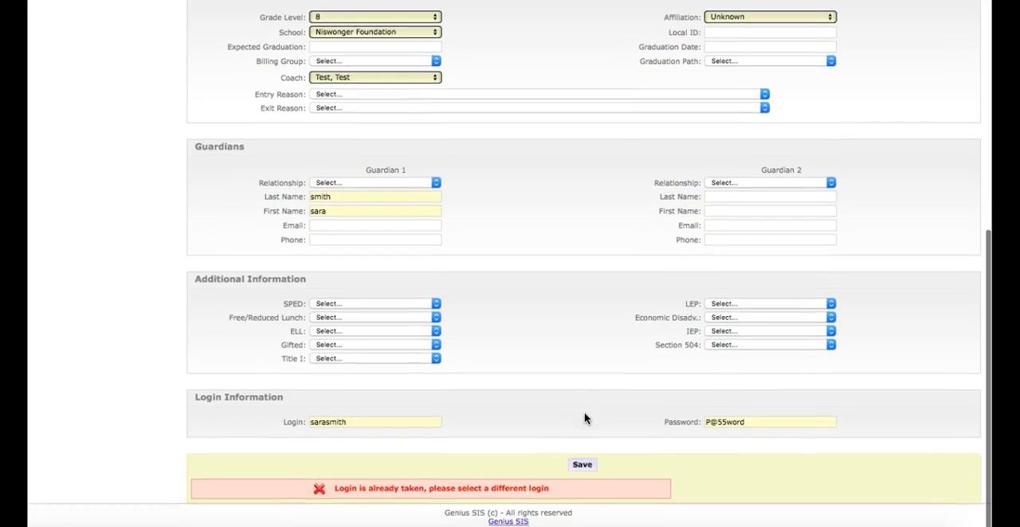
pyautogui.click(488, 449)
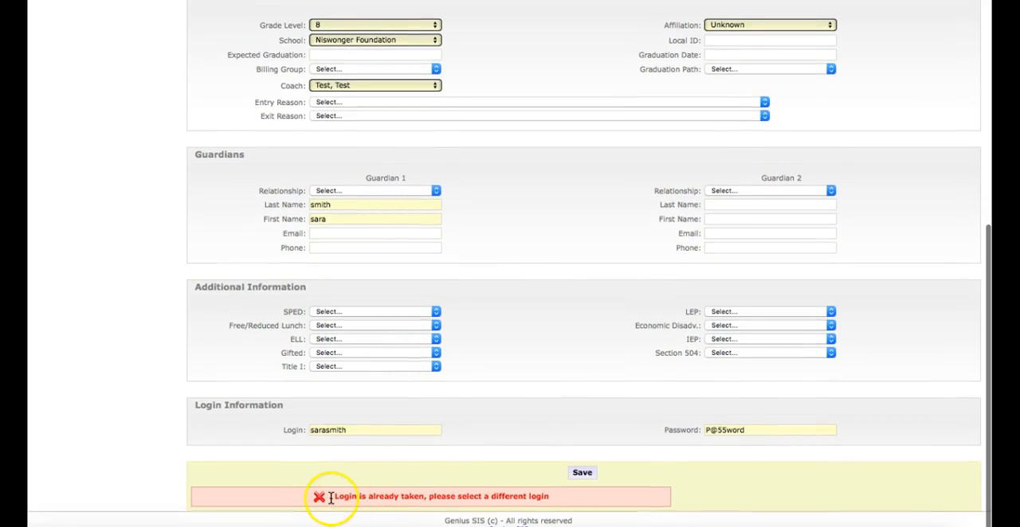
# Append 123 to the student's login
pyautogui.moveTo(353, 429); pyautogui.dragTo(307, 430)
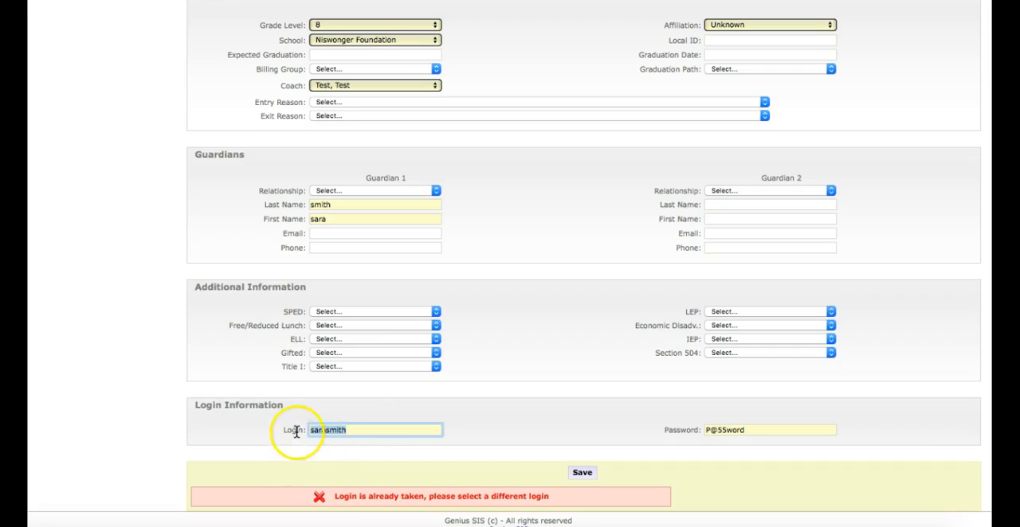
pyautogui.click(351, 430)
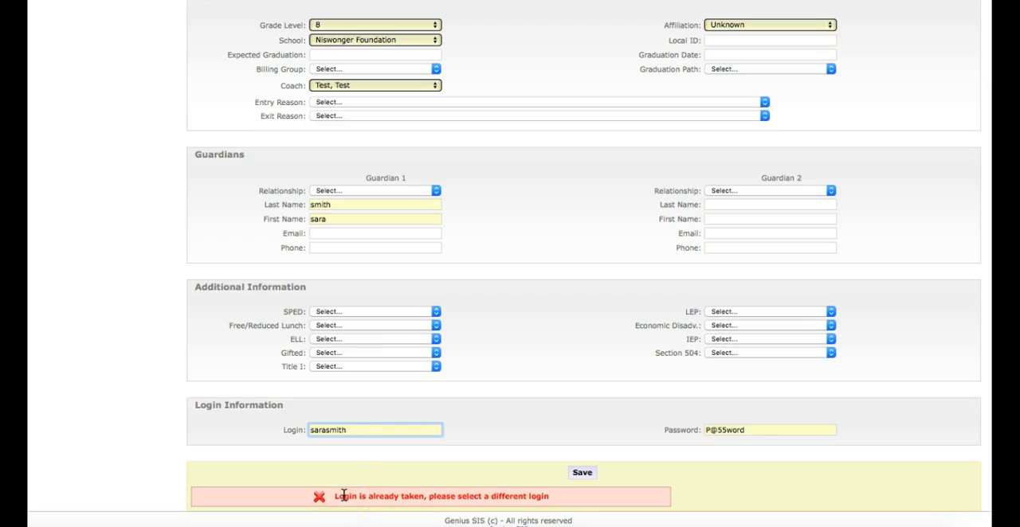
pyautogui.click(351, 430)
pyautogui.write('123')
# Save the student record and open the new student's profile
pyautogui.click(579, 475)
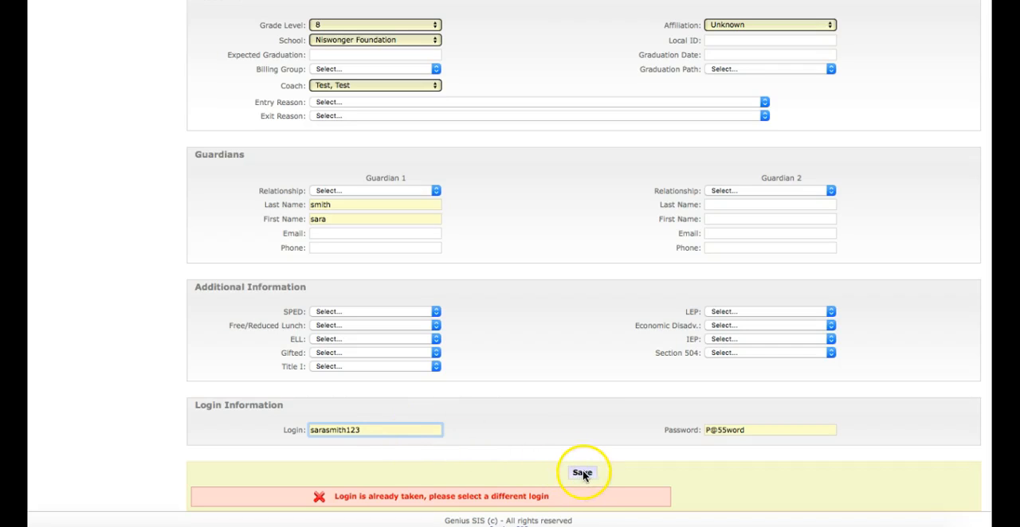
pyautogui.click(582, 473)
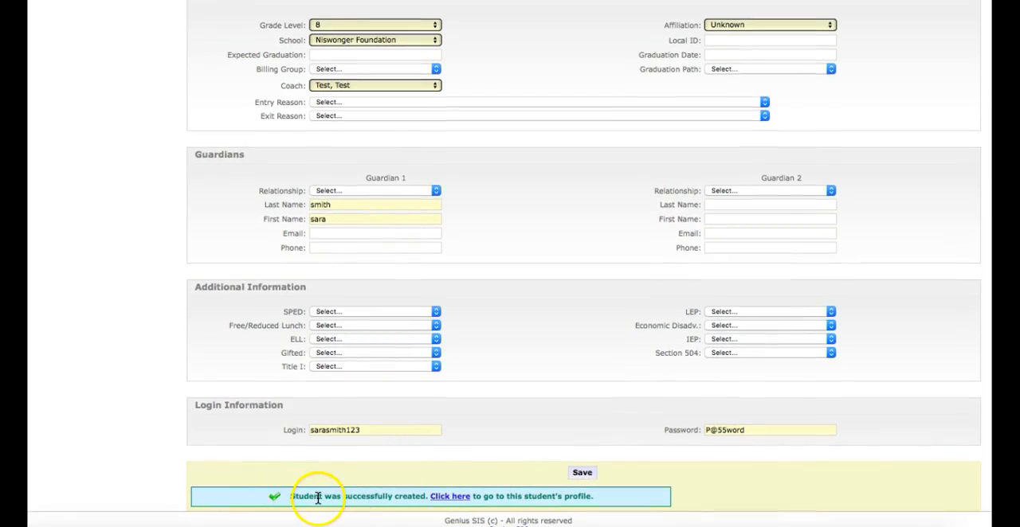
pyautogui.click(450, 497)
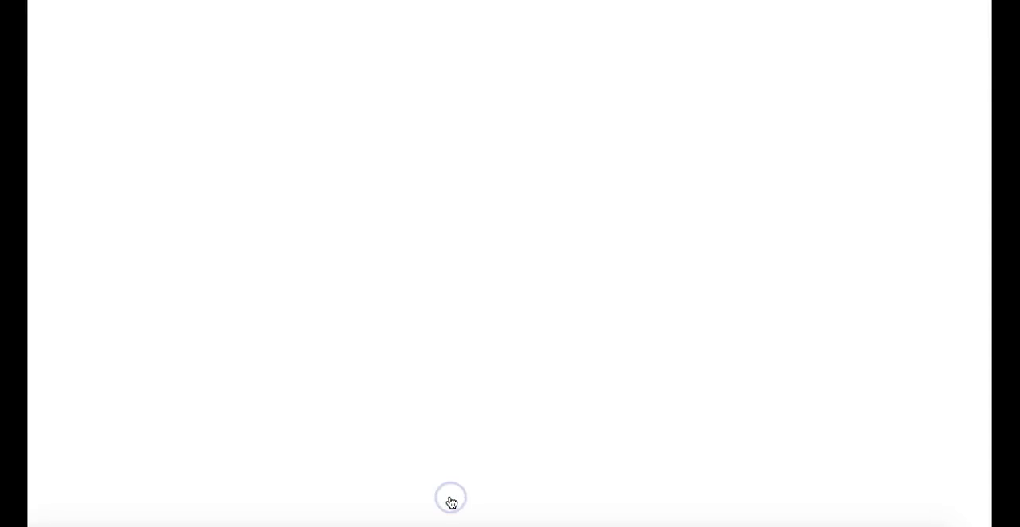
# Start a section enrollment for the new student with the Fall 2018 term and the Personal Finance course
pyautogui.scroll(-5, 325, 379)
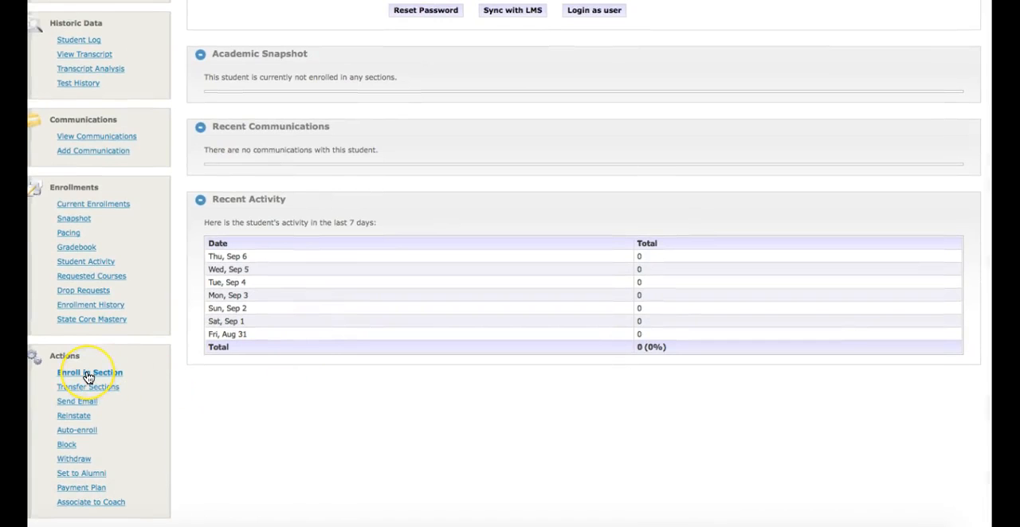
pyautogui.click(87, 376)
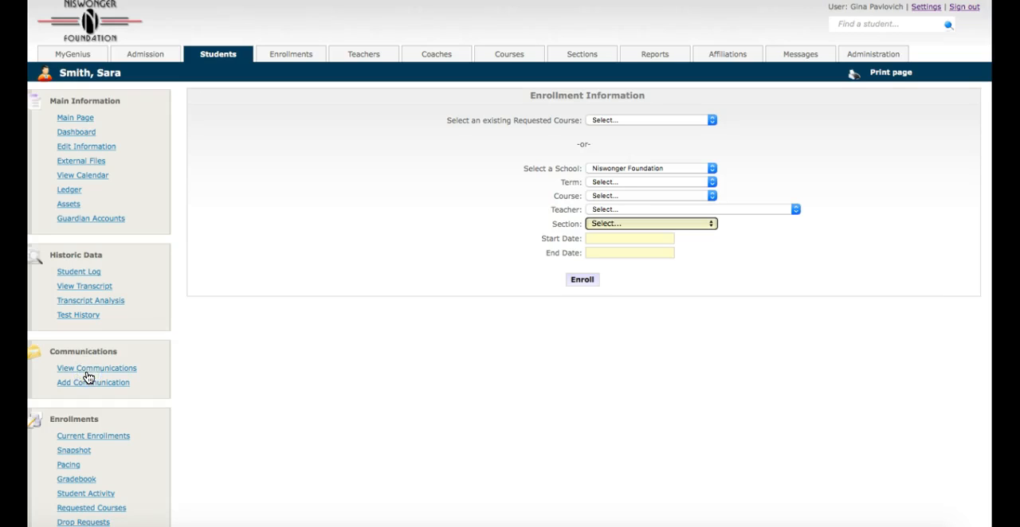
pyautogui.click(629, 186)
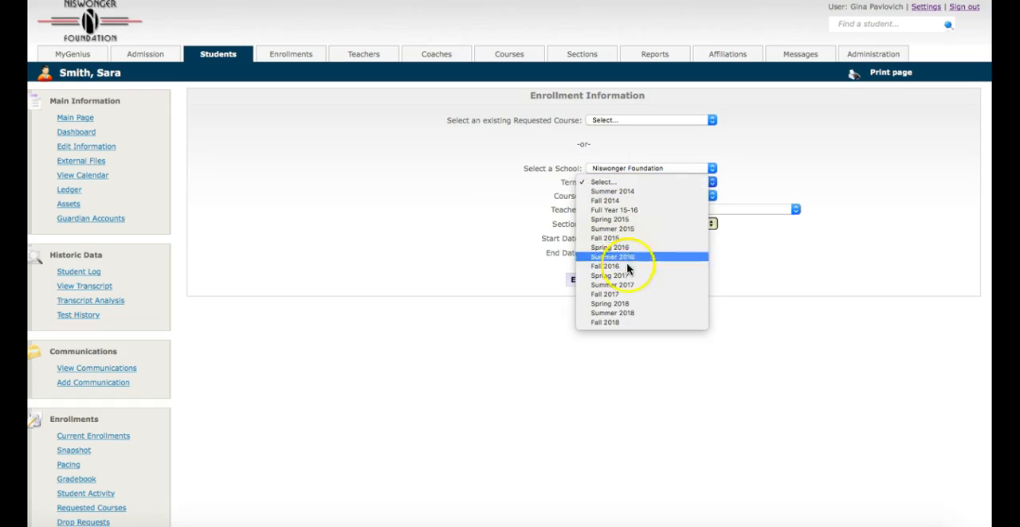
pyautogui.click(620, 322)
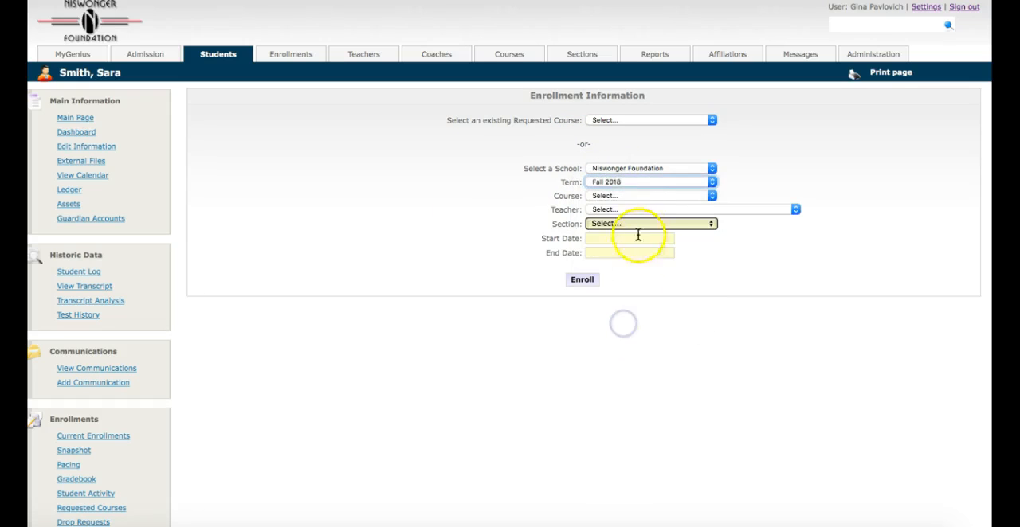
pyautogui.click(629, 196)
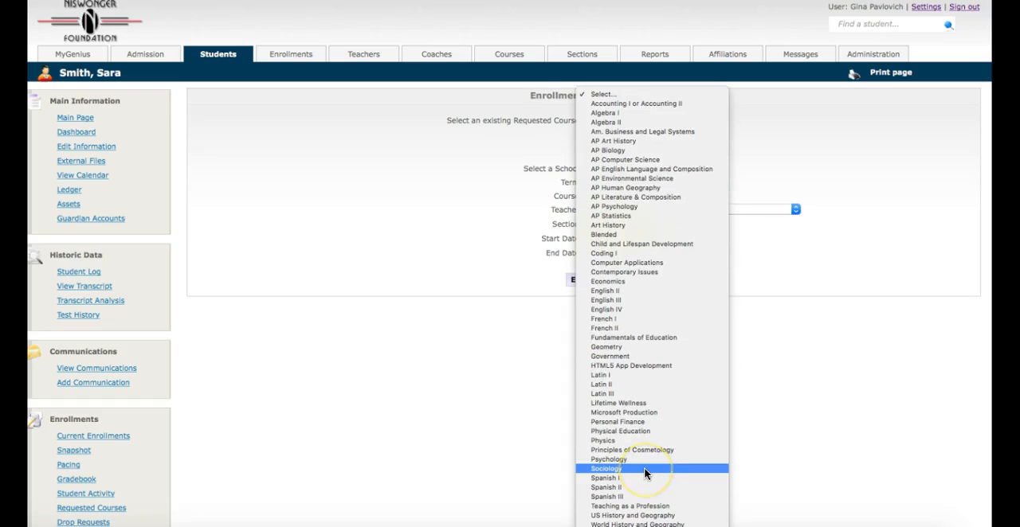
pyautogui.click(642, 423)
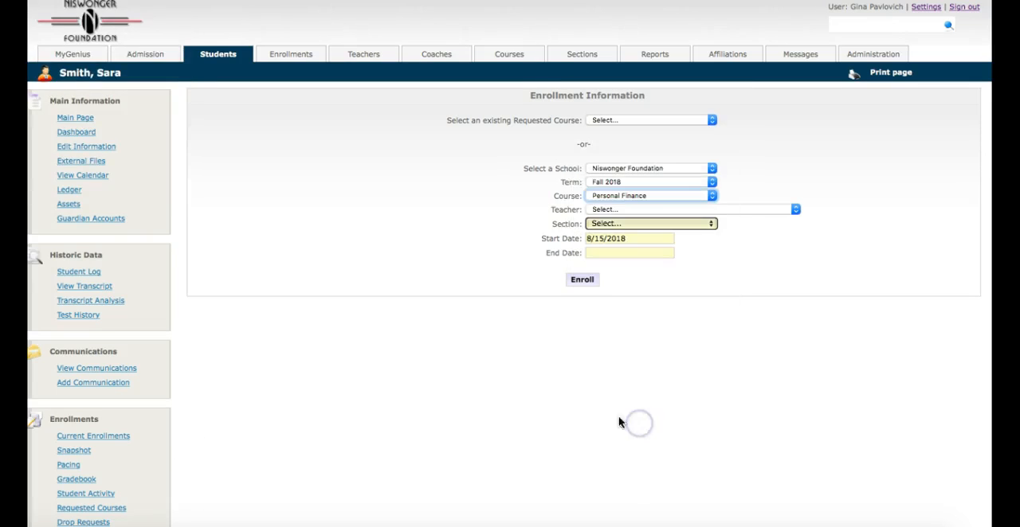
# Choose the teacher with 19 seats and section Personal Finance 3 [776], and enroll the student
pyautogui.click(601, 210)
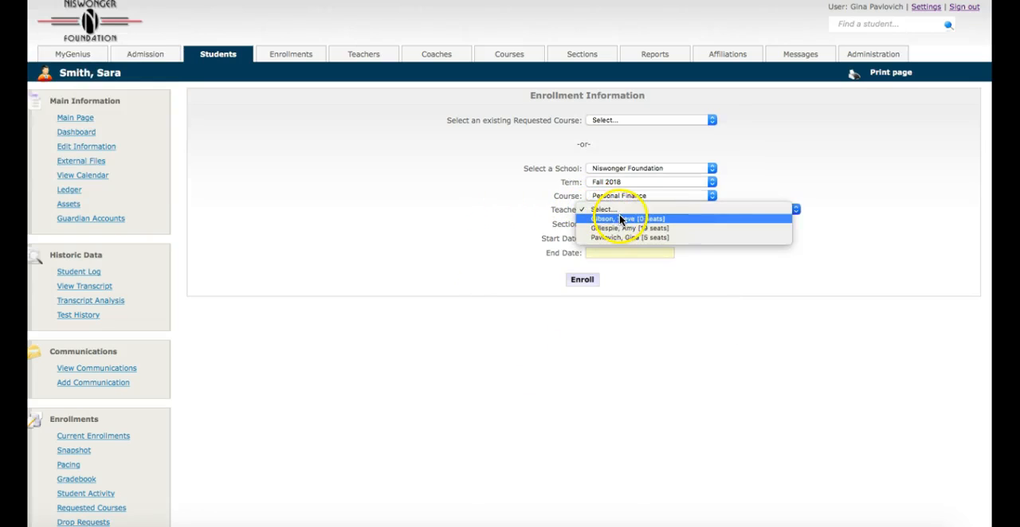
pyautogui.click(715, 229)
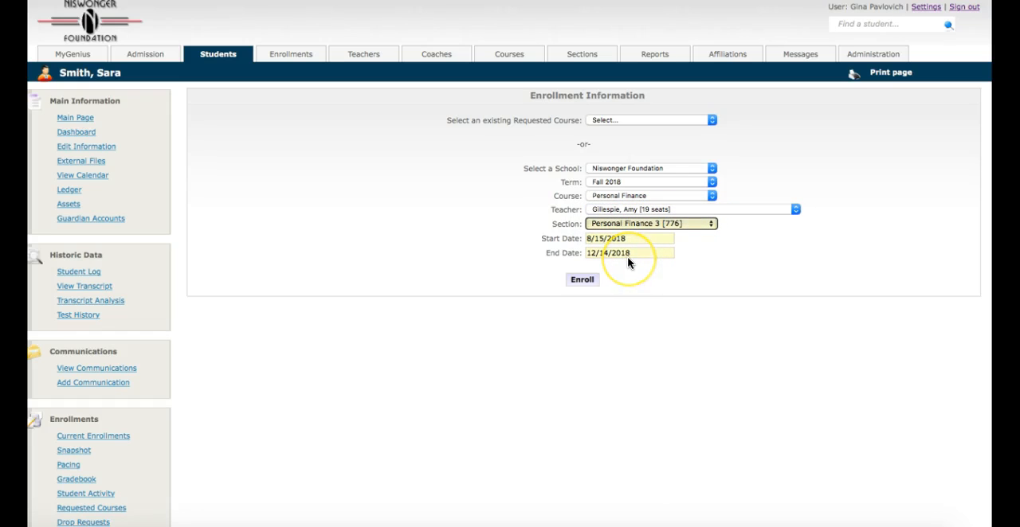
pyautogui.click(581, 279)
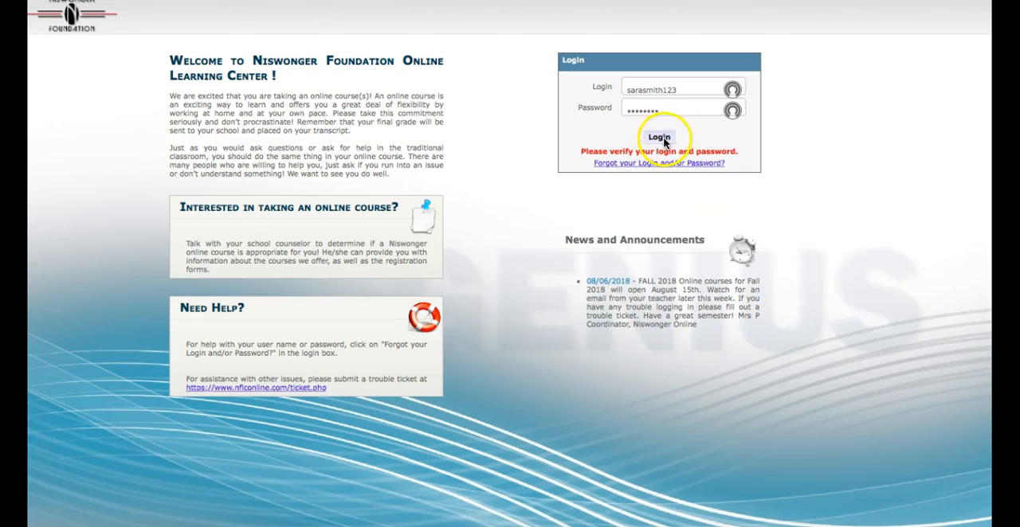
# Log in to the online learning center as the new student and open the Personal Finance course from the dashboard
pyautogui.click(661, 138)
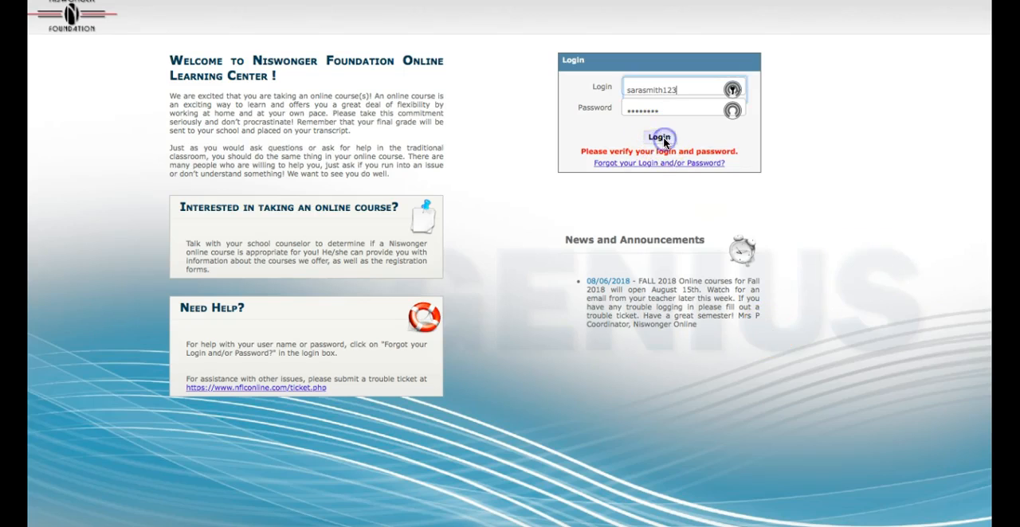
pyautogui.click(507, 67)
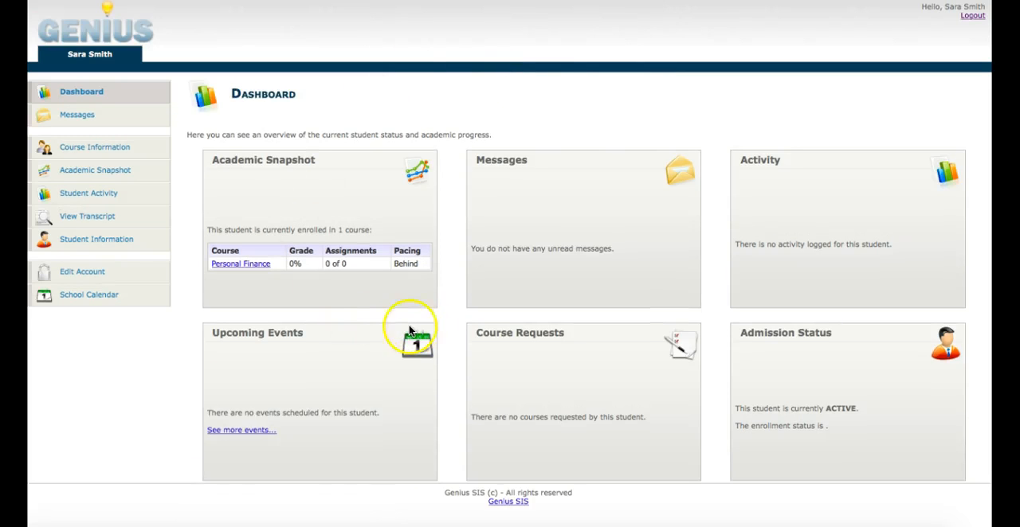
pyautogui.click(247, 266)
pyautogui.click(246, 267)
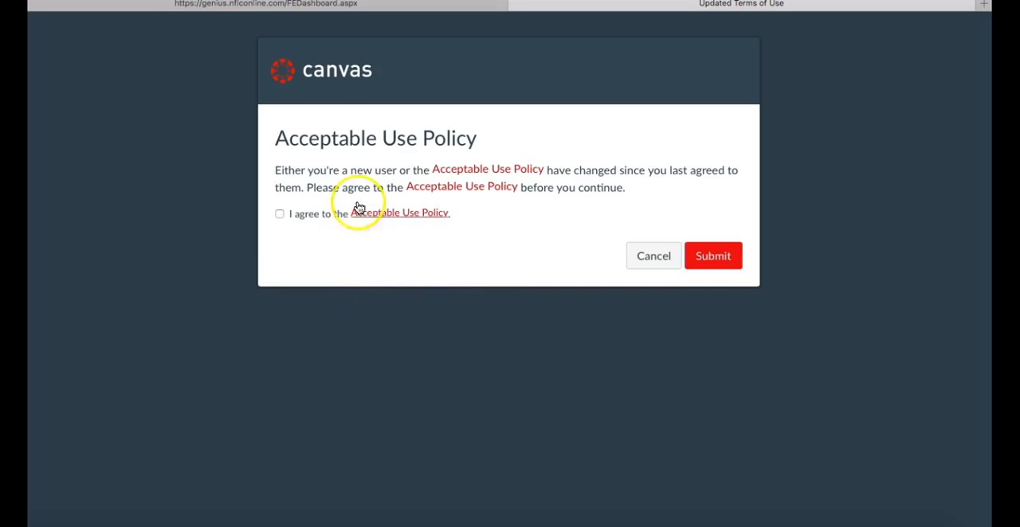
# Agree to and submit the Canvas Acceptable Use Policy, and open the Personal Finance 3 course
pyautogui.click(280, 215)
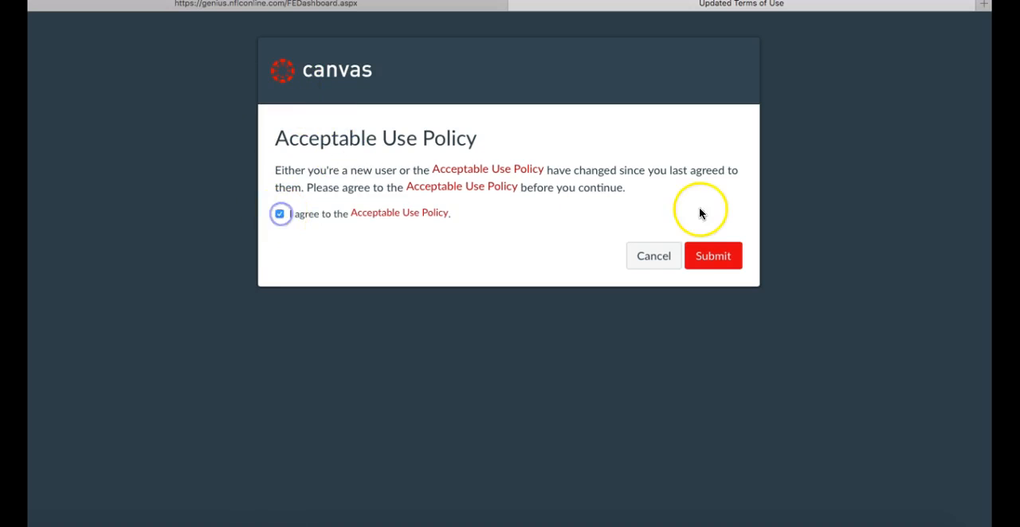
pyautogui.click(711, 255)
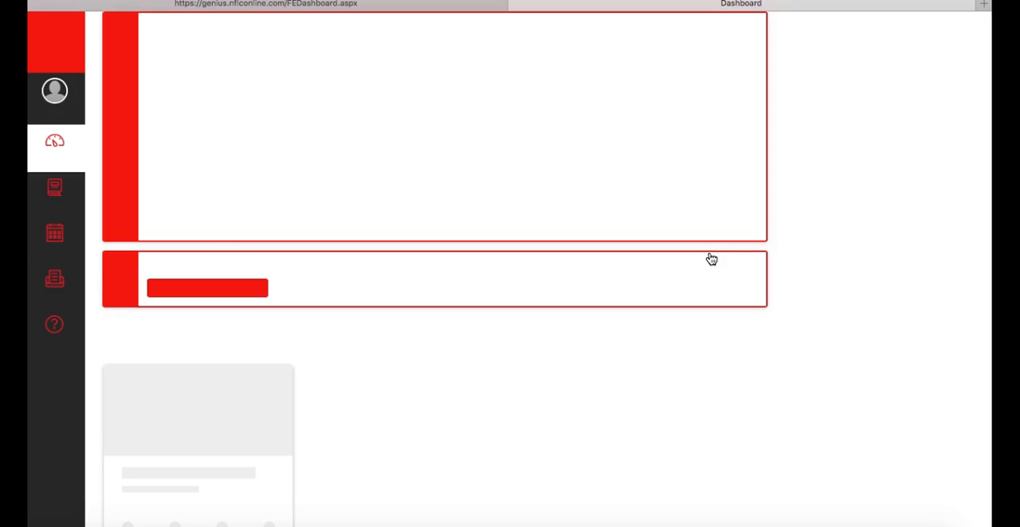
pyautogui.scroll(-3, 603, 413)
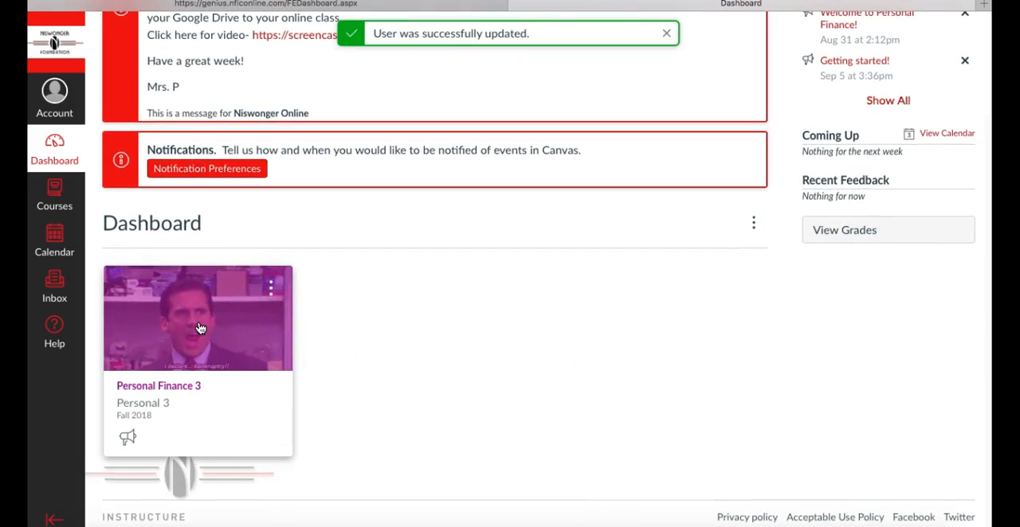
pyautogui.click(200, 328)
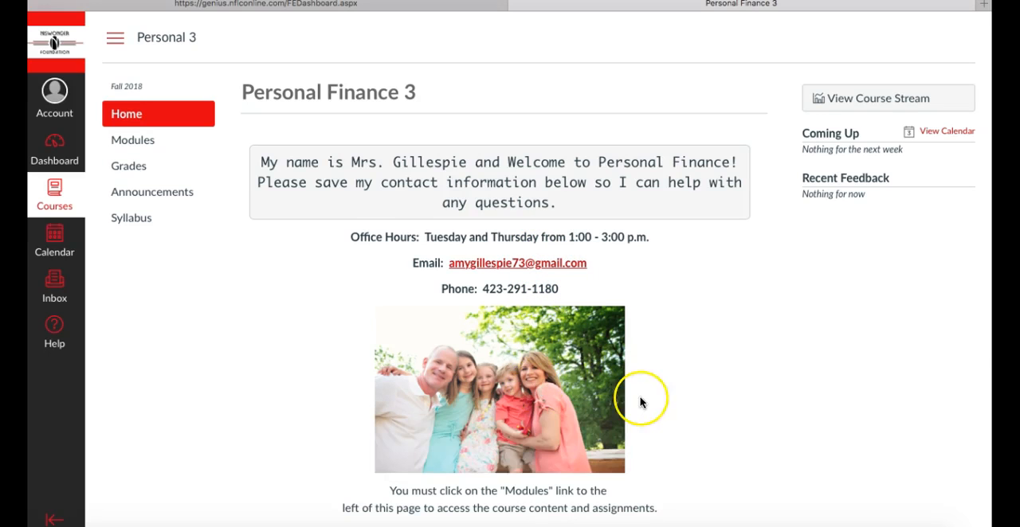
# Review the Personal Finance 3 home page and examine the course modules through the Chapter 1 items
pyautogui.scroll(-5, 640, 403)
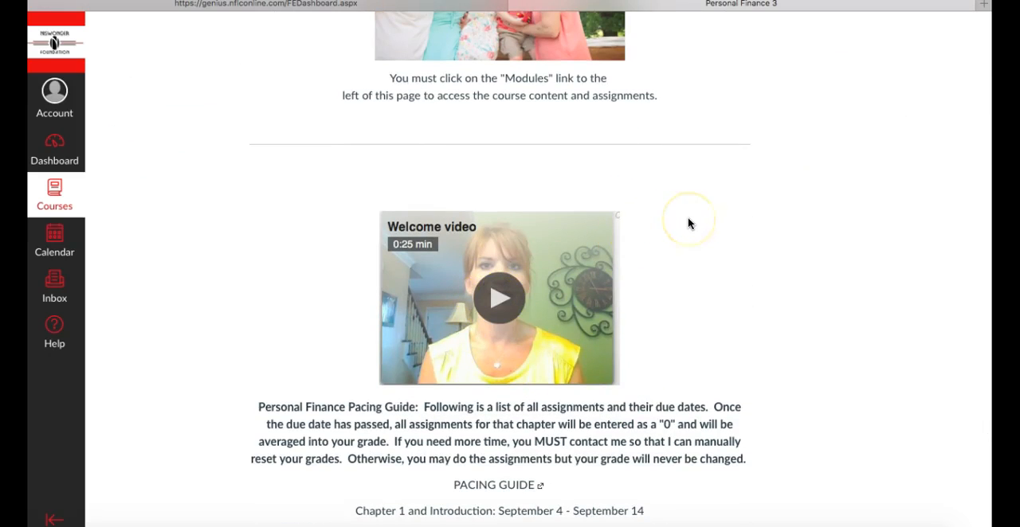
pyautogui.scroll(5, 689, 224)
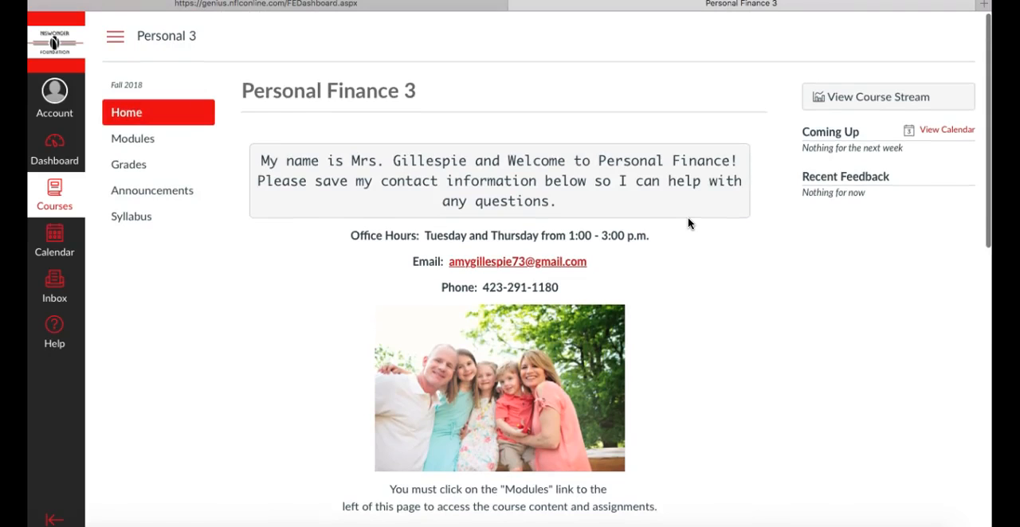
pyautogui.click(138, 145)
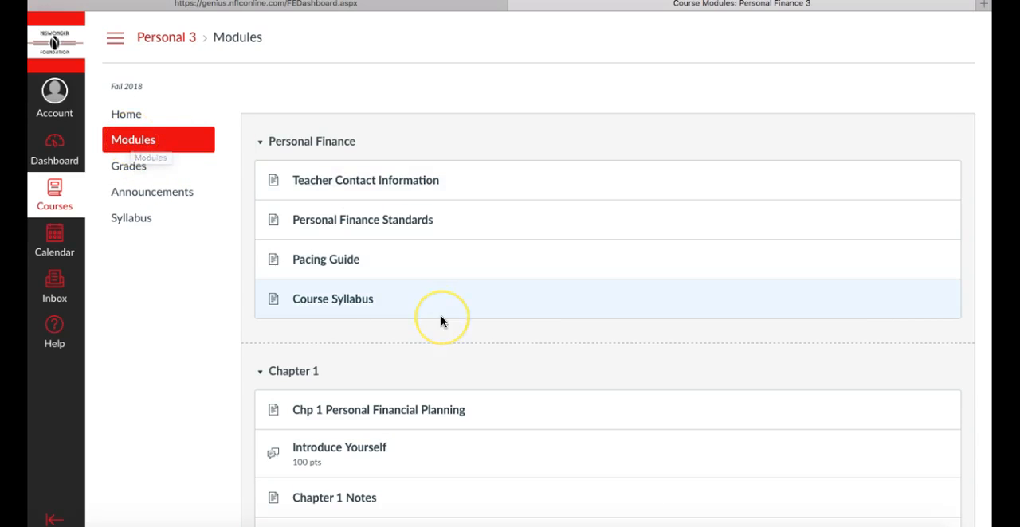
pyautogui.scroll(-1, 442, 321)
pyautogui.scroll(-5, 440, 315)
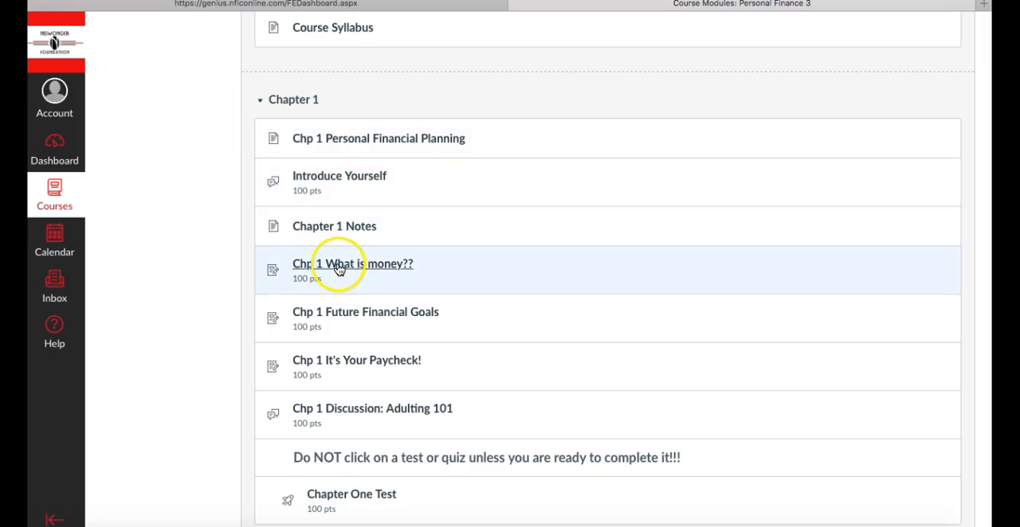
pyautogui.scroll(-3, 455, 422)
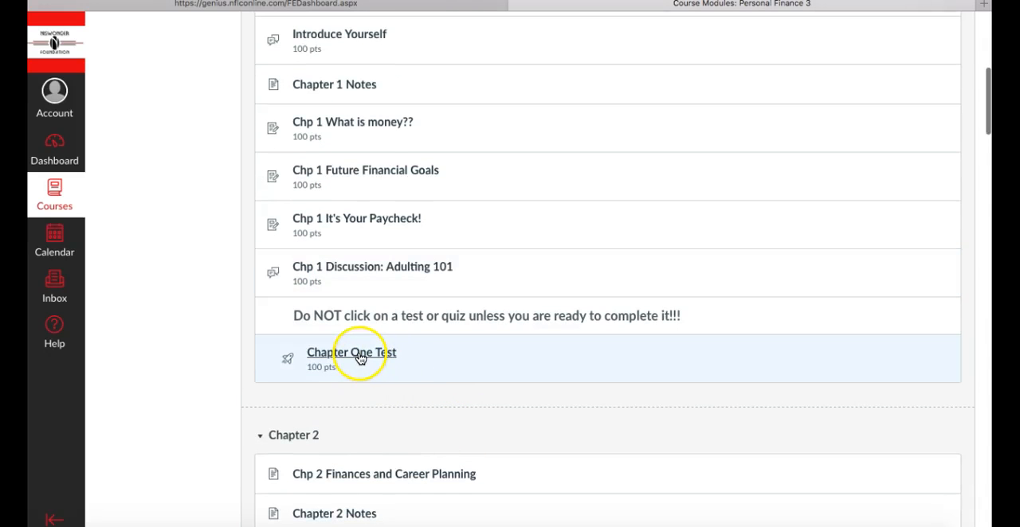
pyautogui.scroll(9, 377, 208)
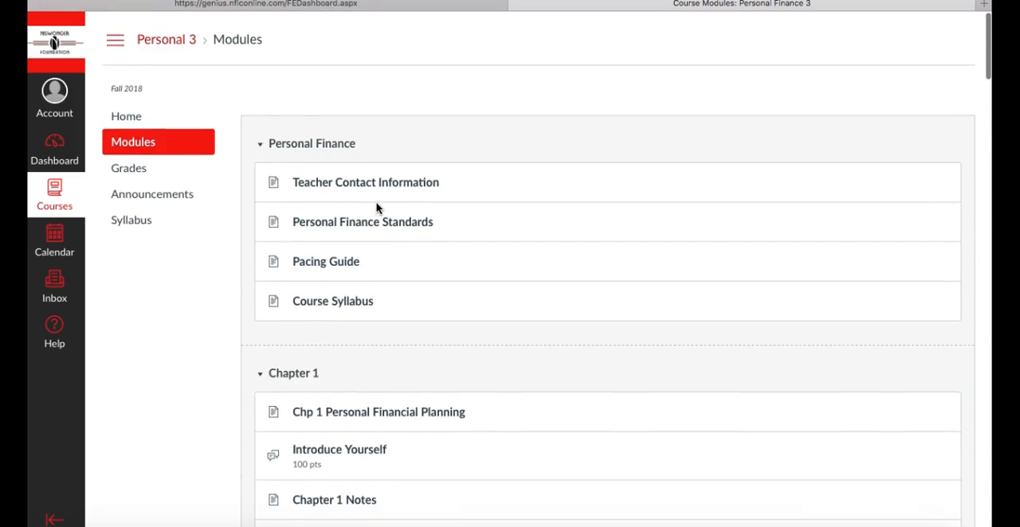
# Return to the Canvas dashboard and dismiss the "Submitting work from Google Docs" announcement
pyautogui.click(126, 115)
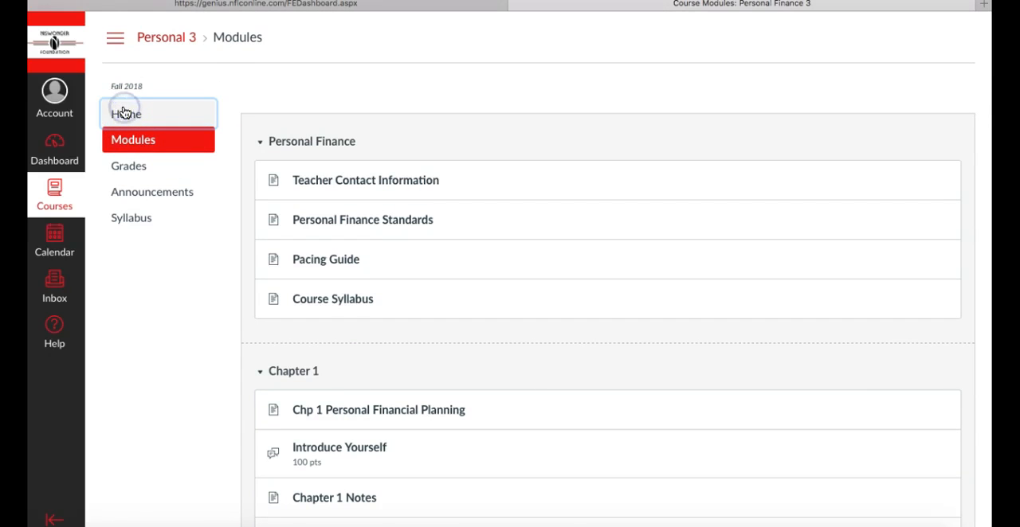
pyautogui.click(49, 147)
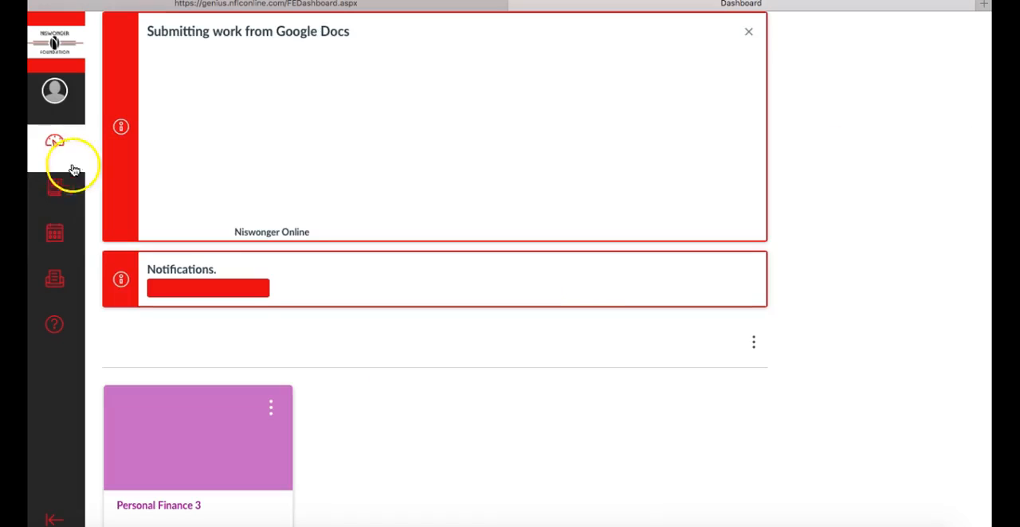
pyautogui.scroll(-3, 491, 329)
pyautogui.scroll(3, 490, 335)
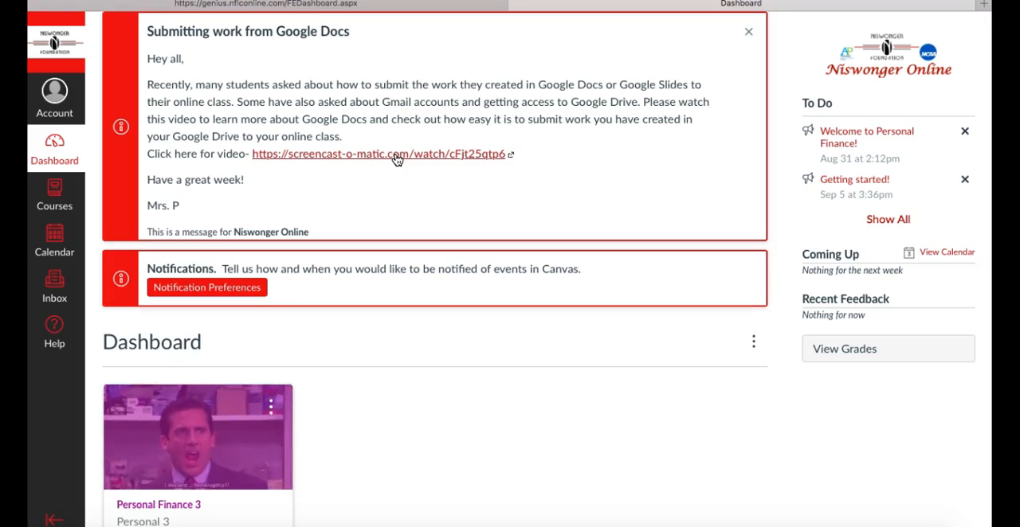
pyautogui.click(459, 207)
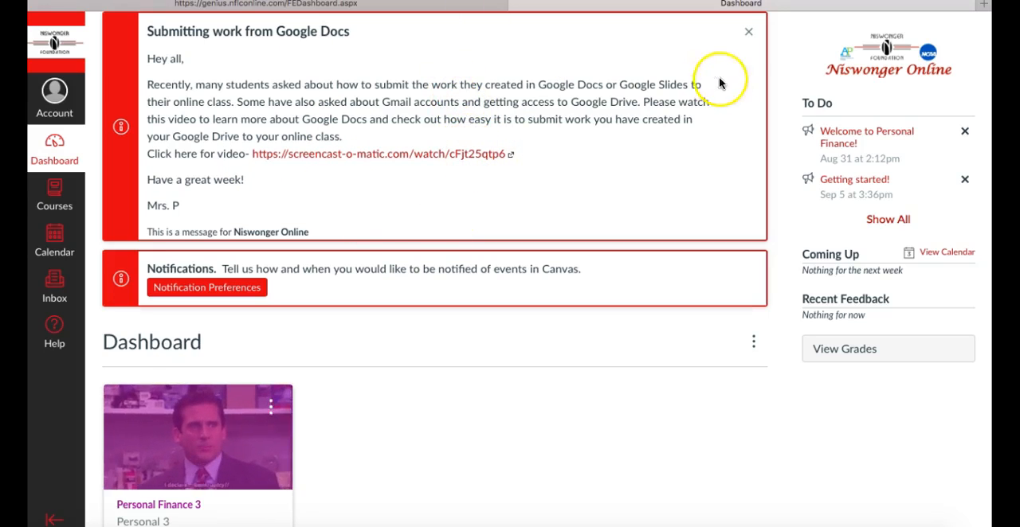
pyautogui.click(749, 34)
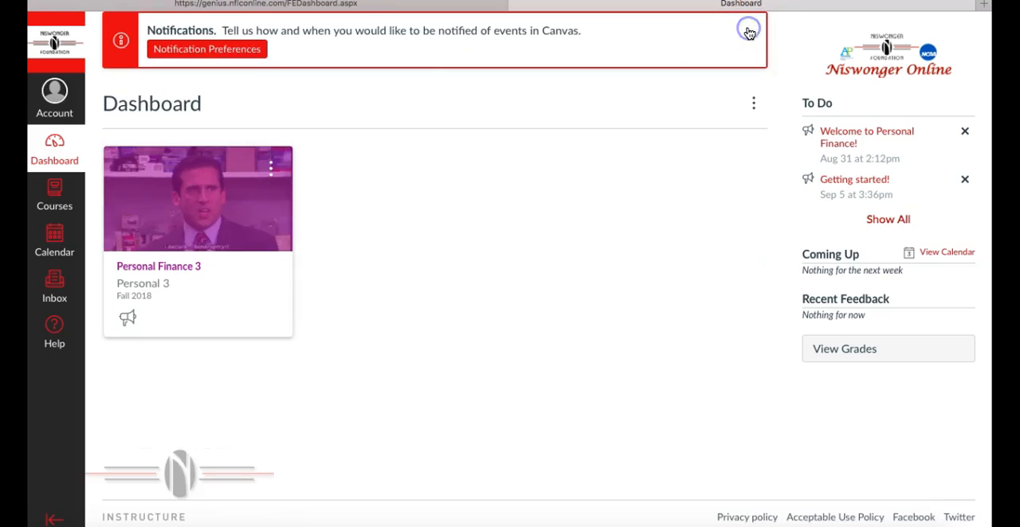